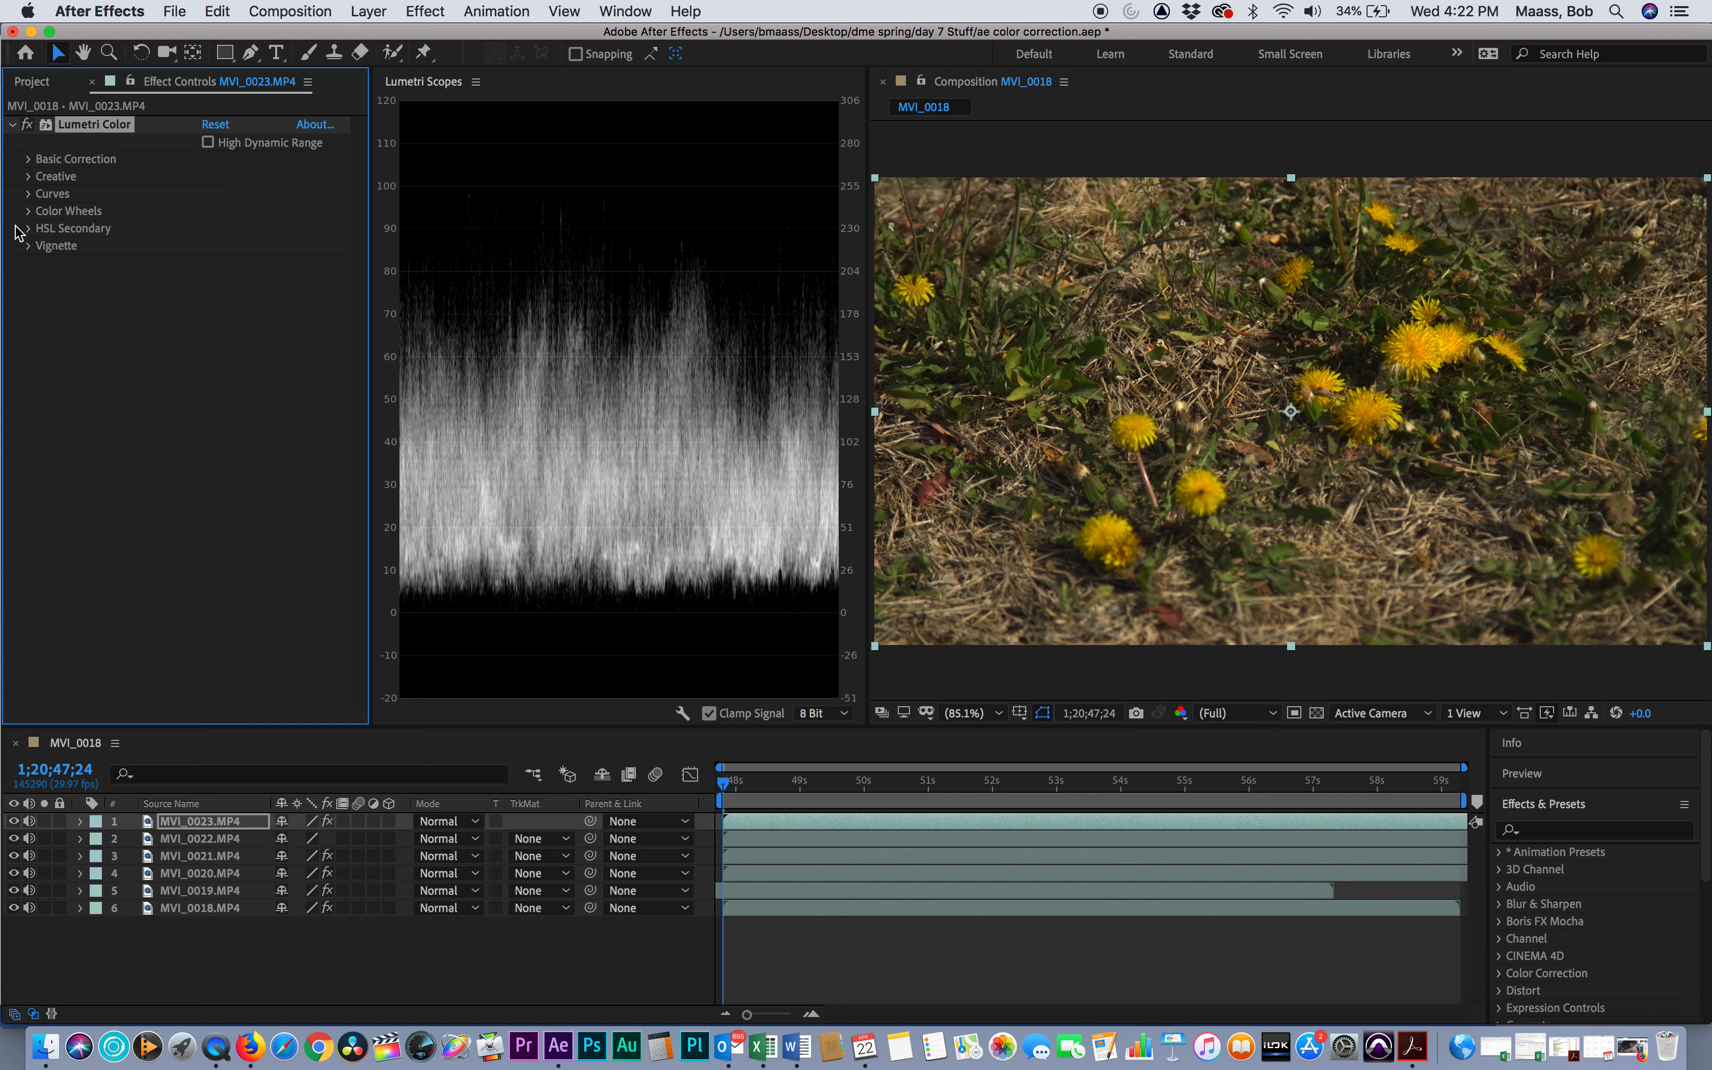
Step: In Lumetri's Basic Correction on the dandelion clip, set Blacks to -7, Whites to 33 and Shadows to 6
click(29, 160)
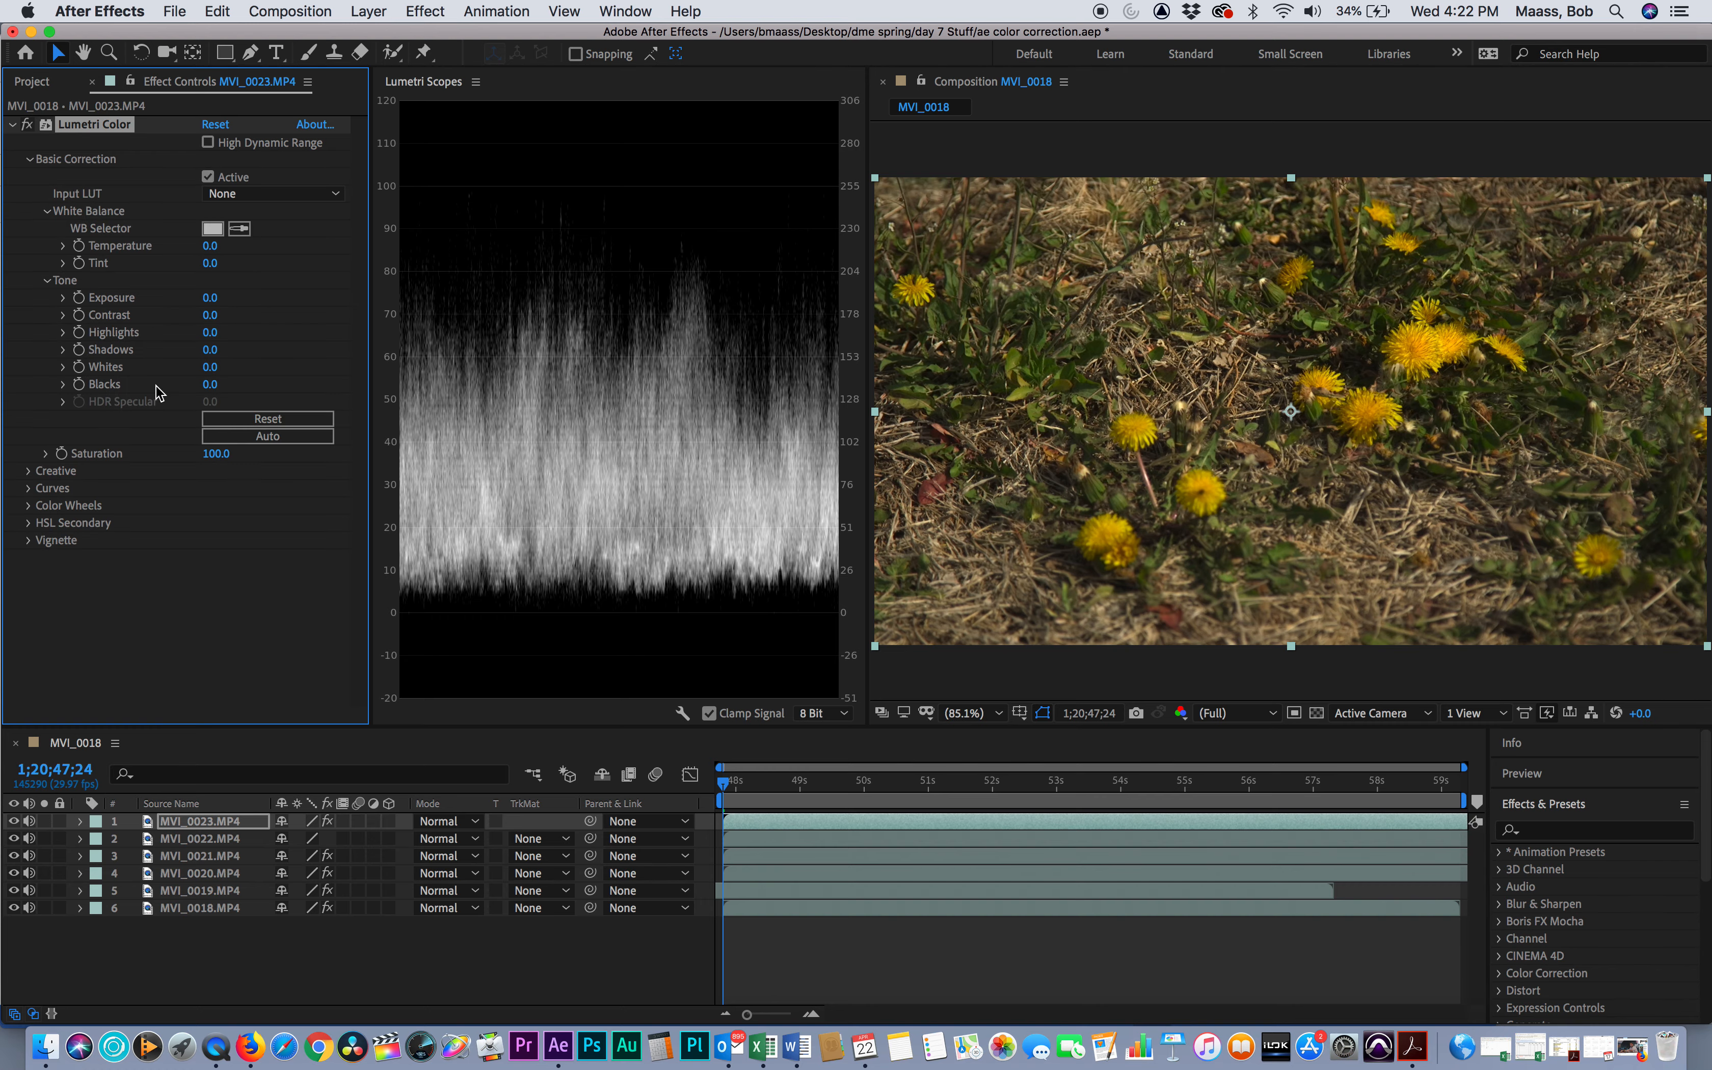
drag(208, 386, 201, 381)
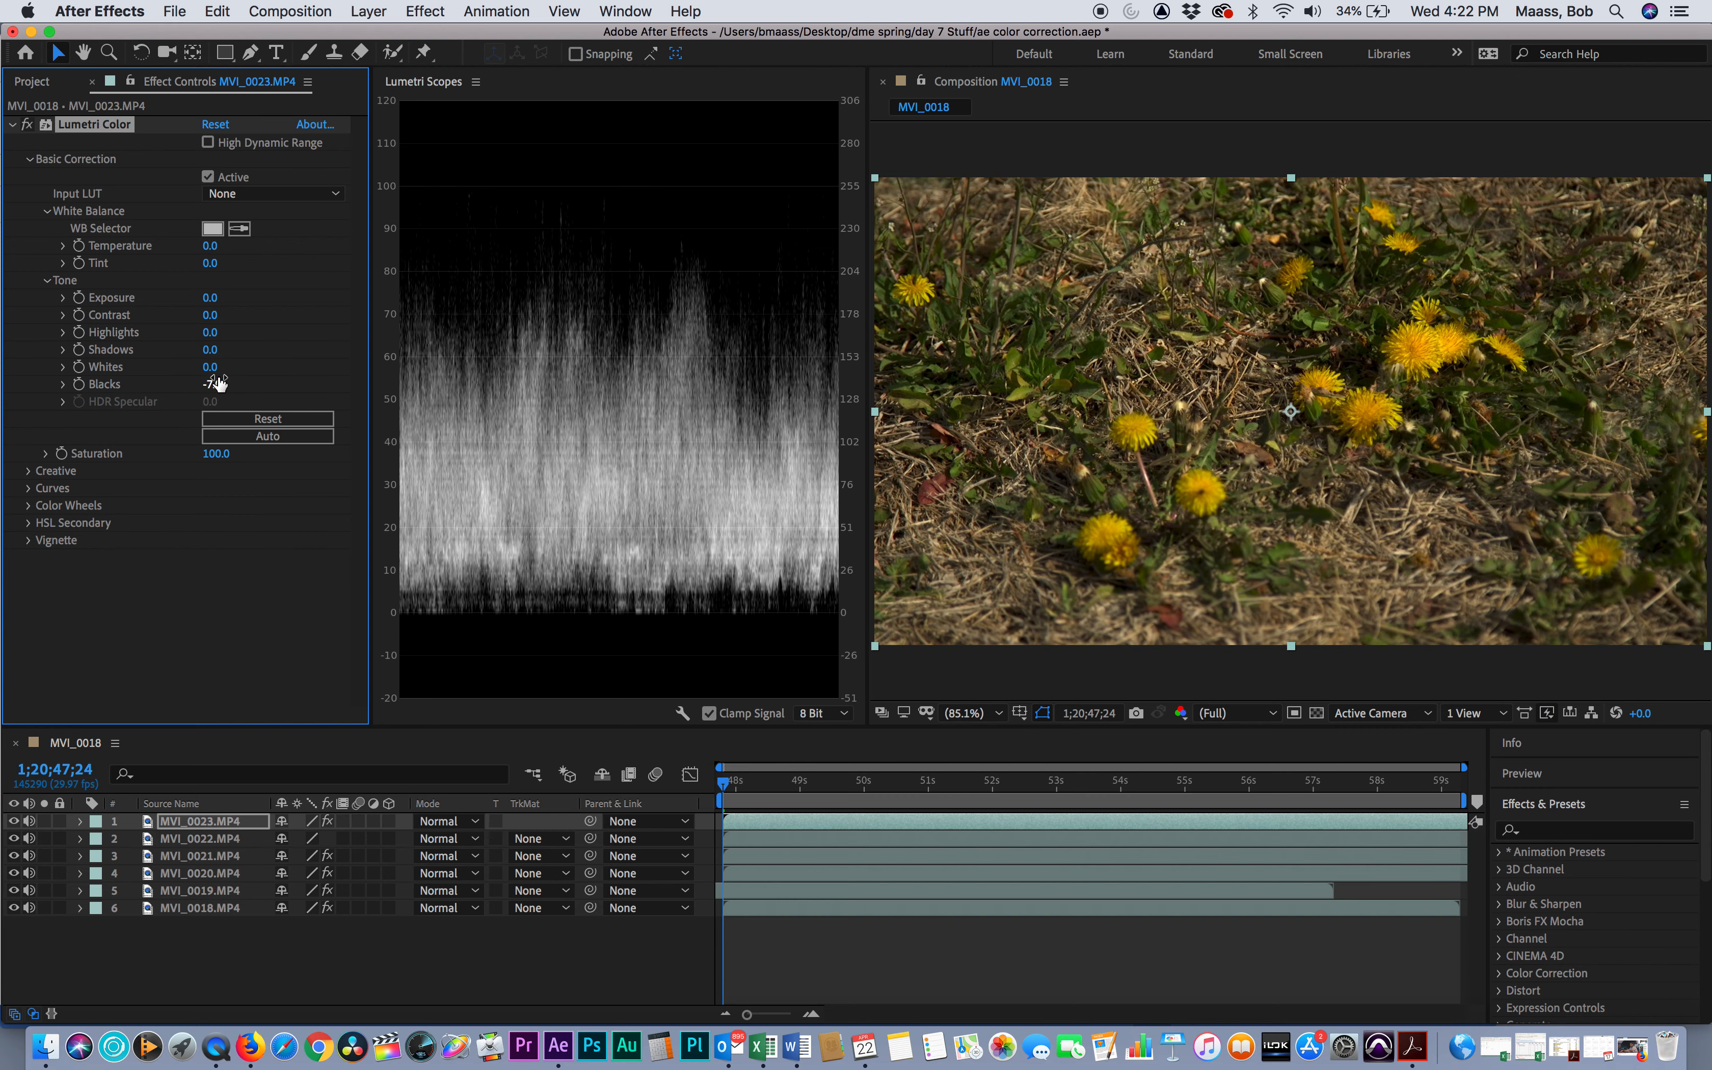
drag(211, 367, 257, 368)
drag(210, 349, 219, 350)
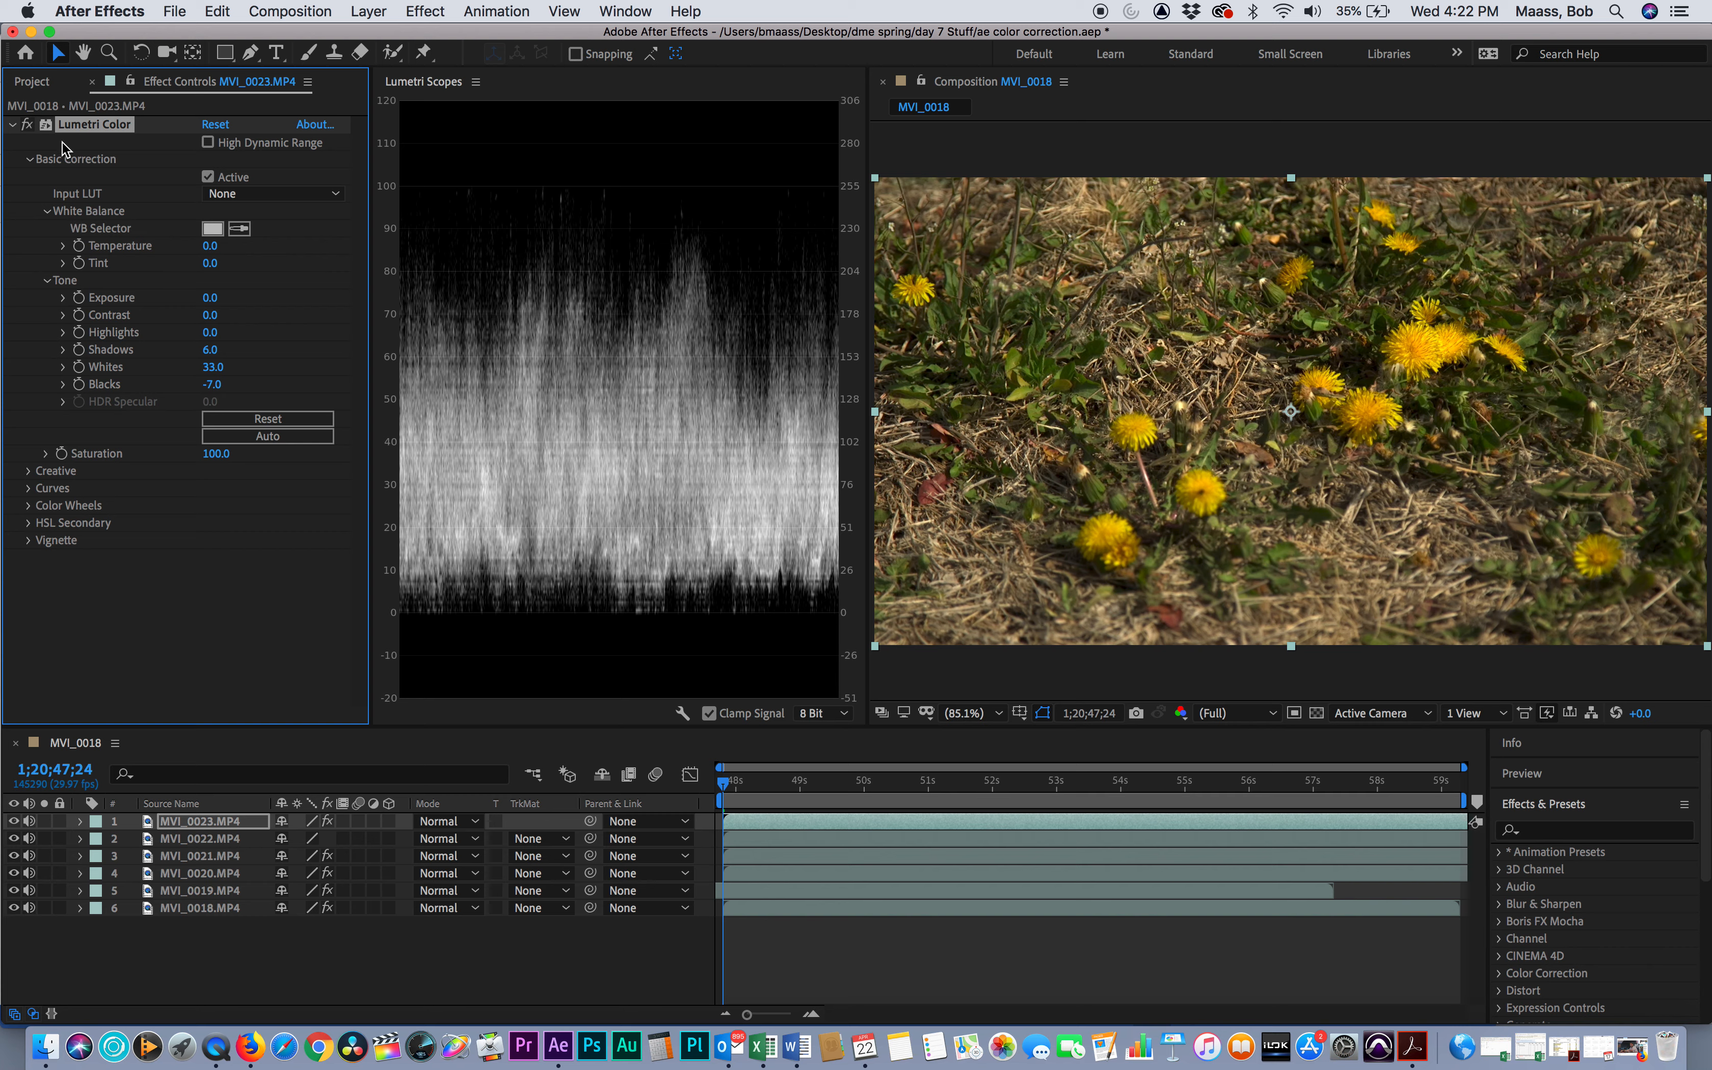
Step: Toggle the Lumetri Color effect off and on repeatedly to compare the dandelion clip before and after correction
click(29, 126)
click(29, 126)
click(29, 126)
click(29, 126)
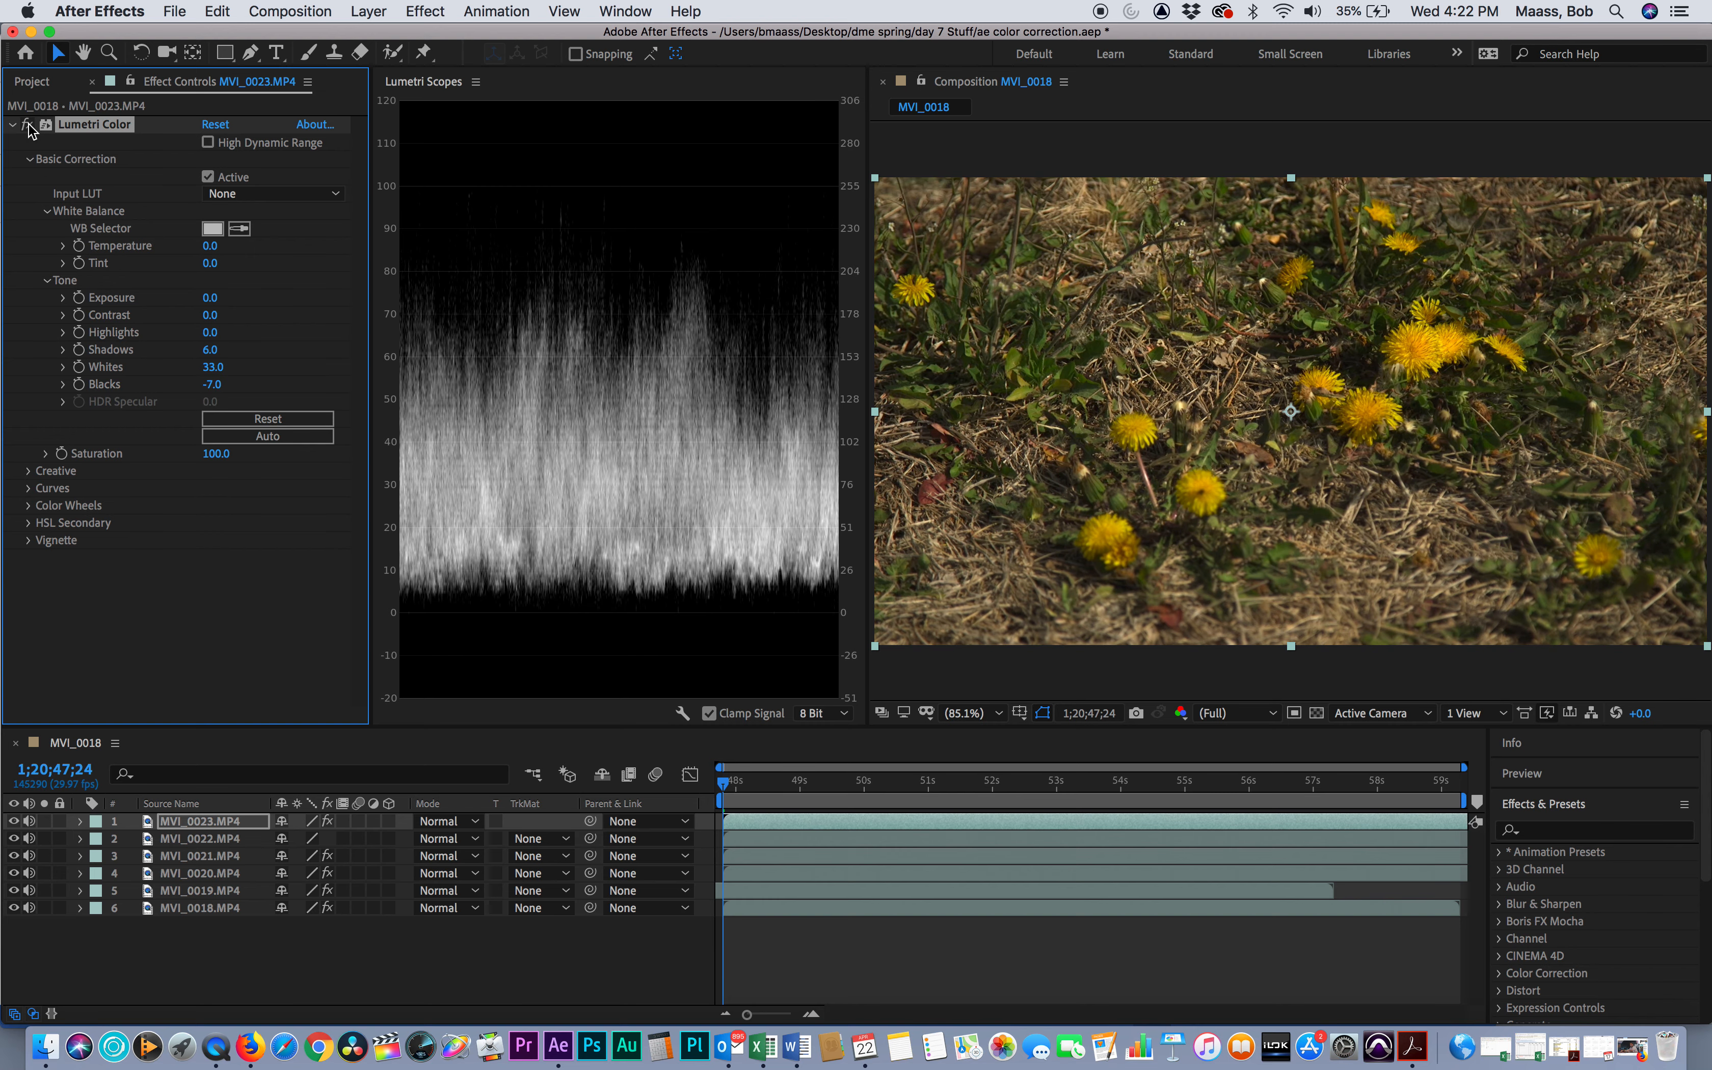
click(28, 126)
click(28, 126)
click(29, 126)
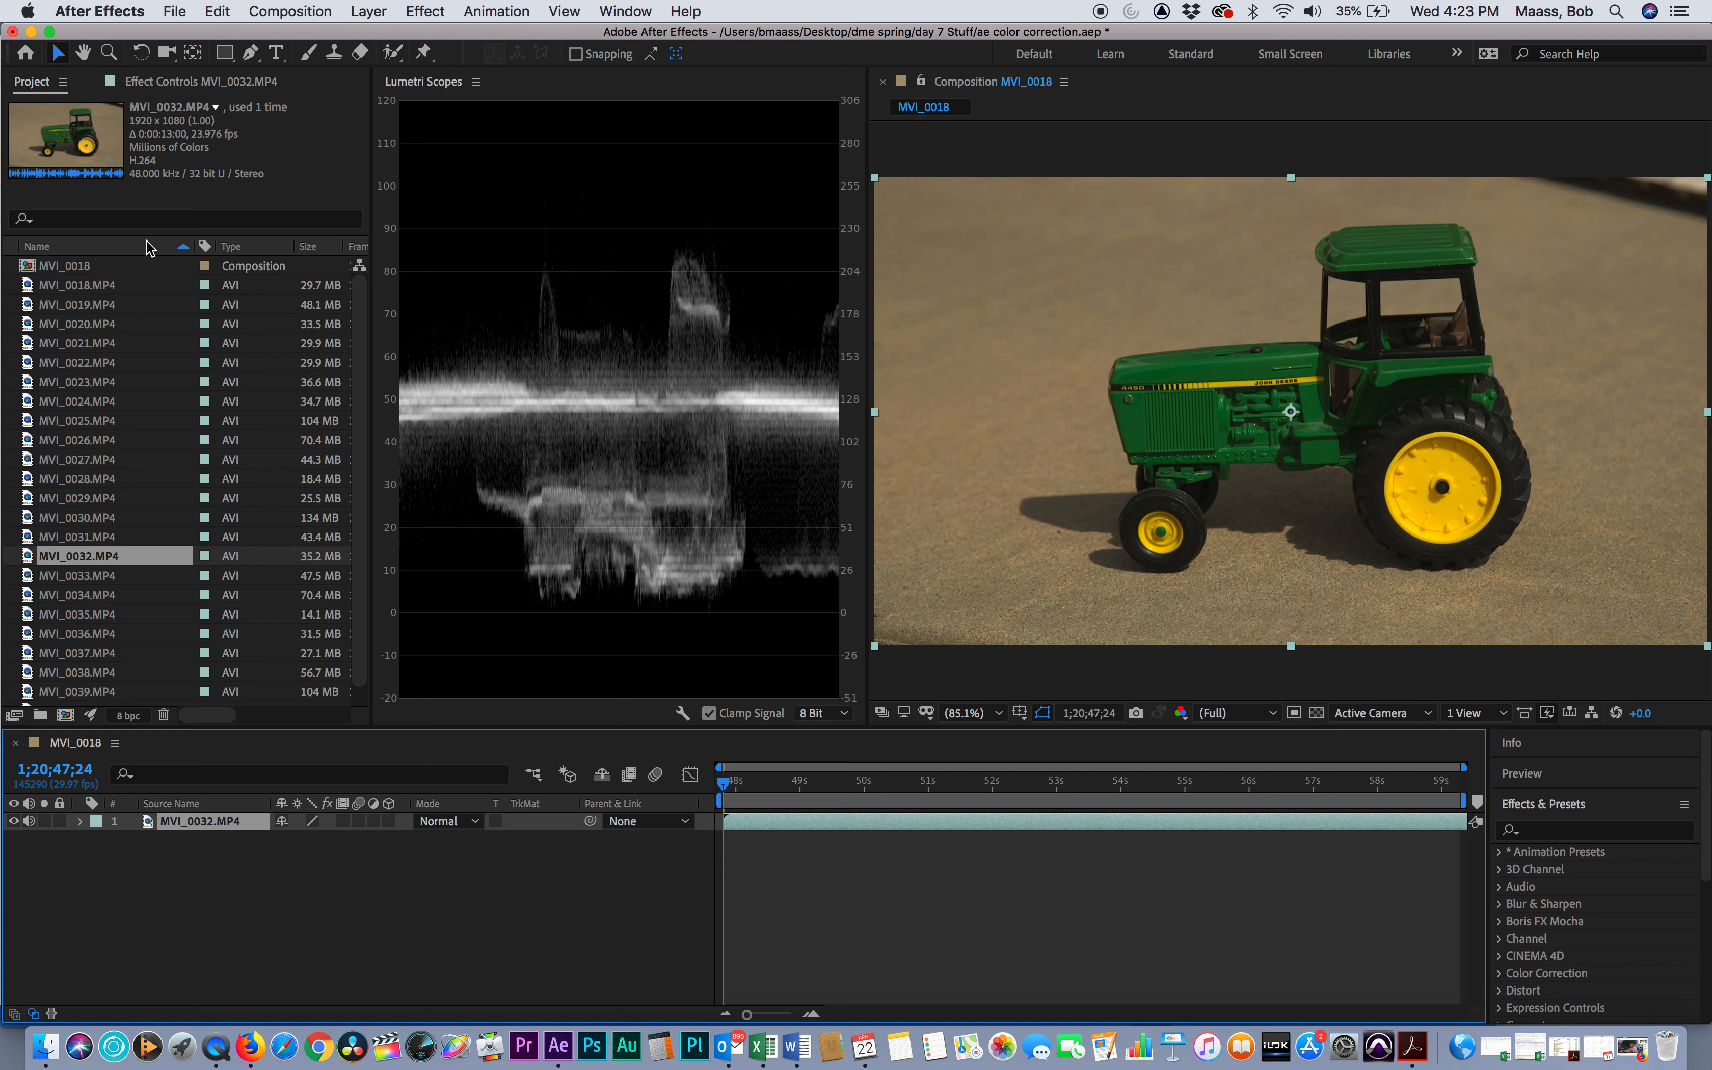
Step: Try out the Levels effect on the MVI_0032.MP4 tractor layer with Input White at 234, and delete the effect
click(432, 12)
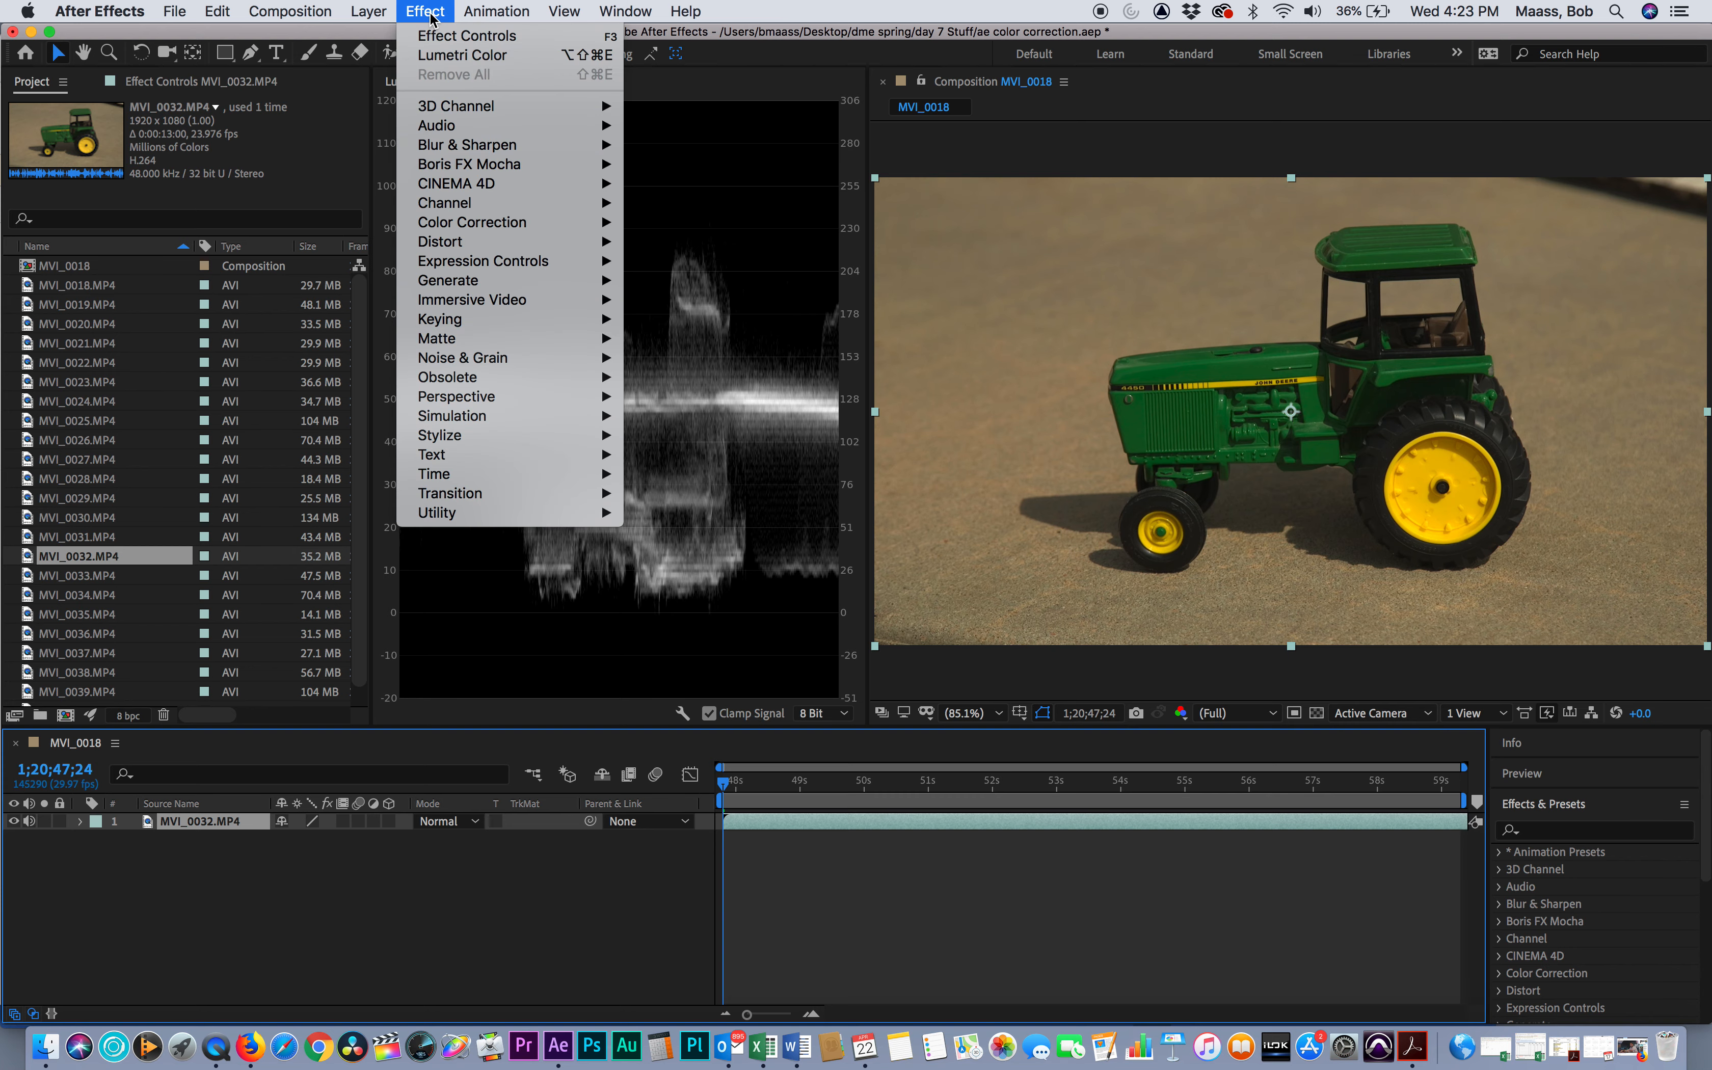
mouse_move(446, 244)
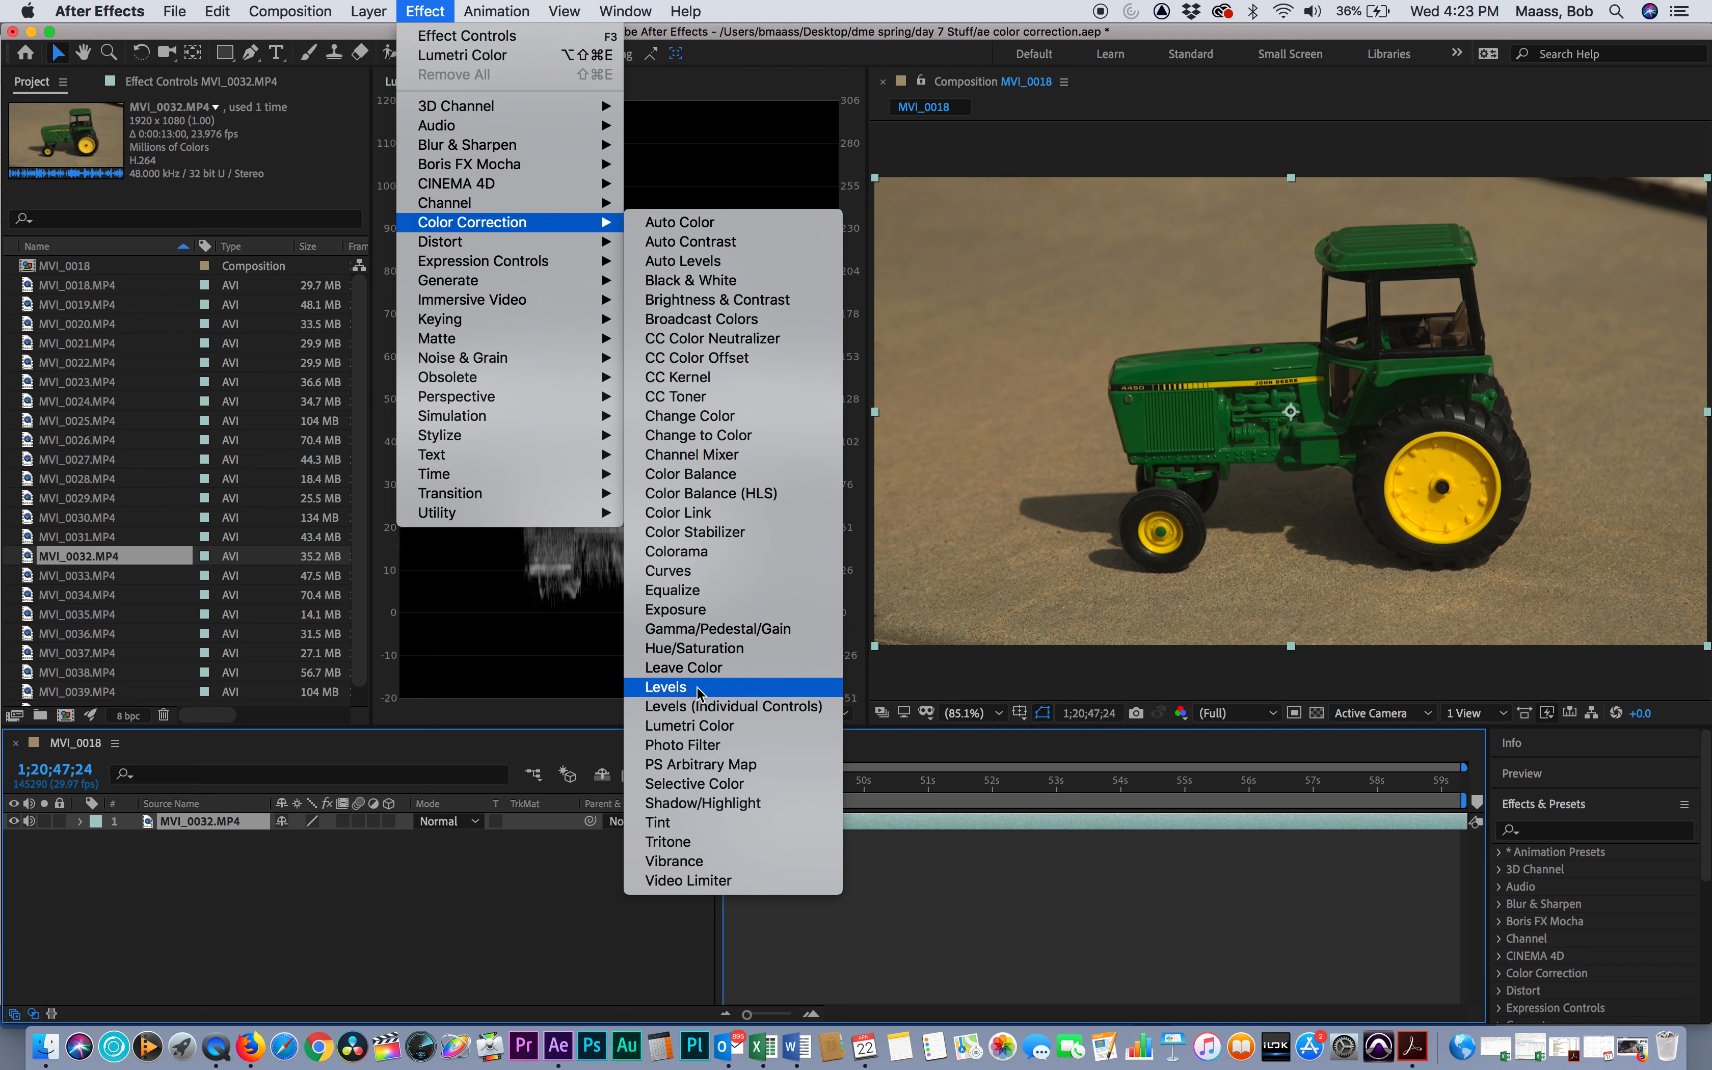
click(669, 688)
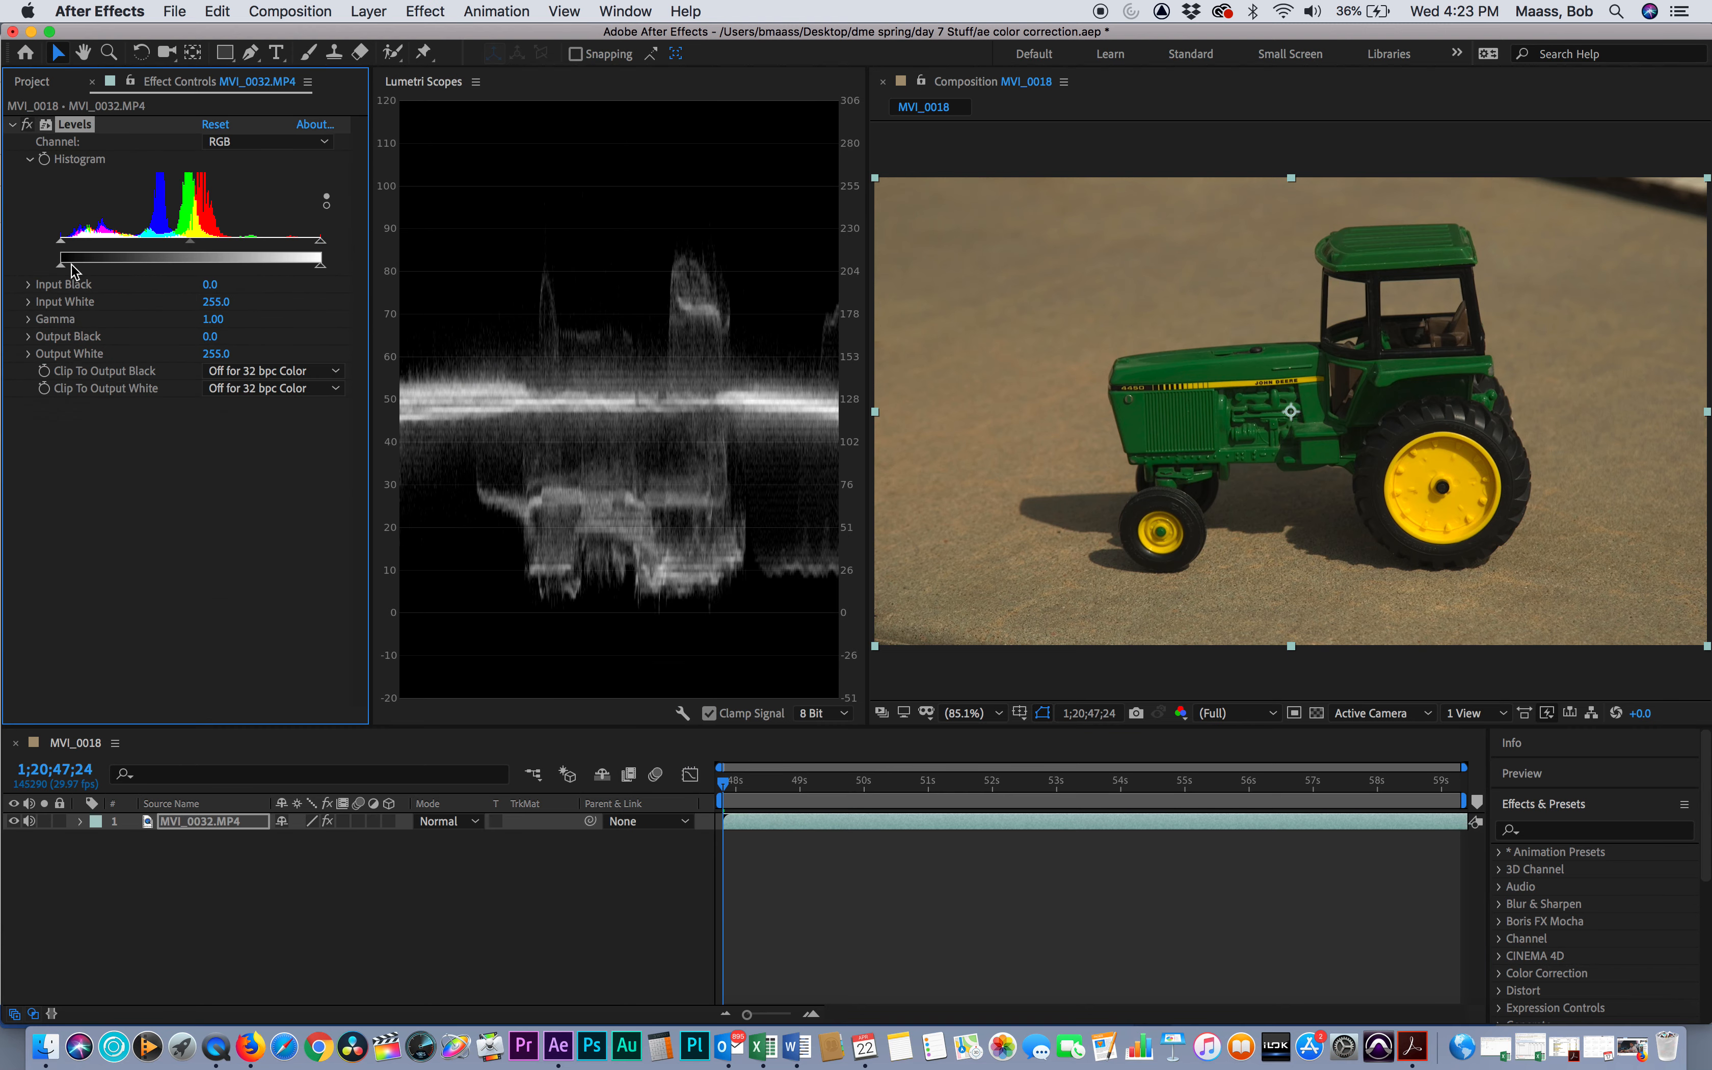
mouse_move(63, 264)
mouse_down()
mouse_move(88, 261)
mouse_move(51, 270)
mouse_move(78, 242)
mouse_move(60, 242)
mouse_up()
mouse_move(320, 241)
mouse_down()
mouse_move(283, 244)
mouse_move(300, 244)
mouse_up()
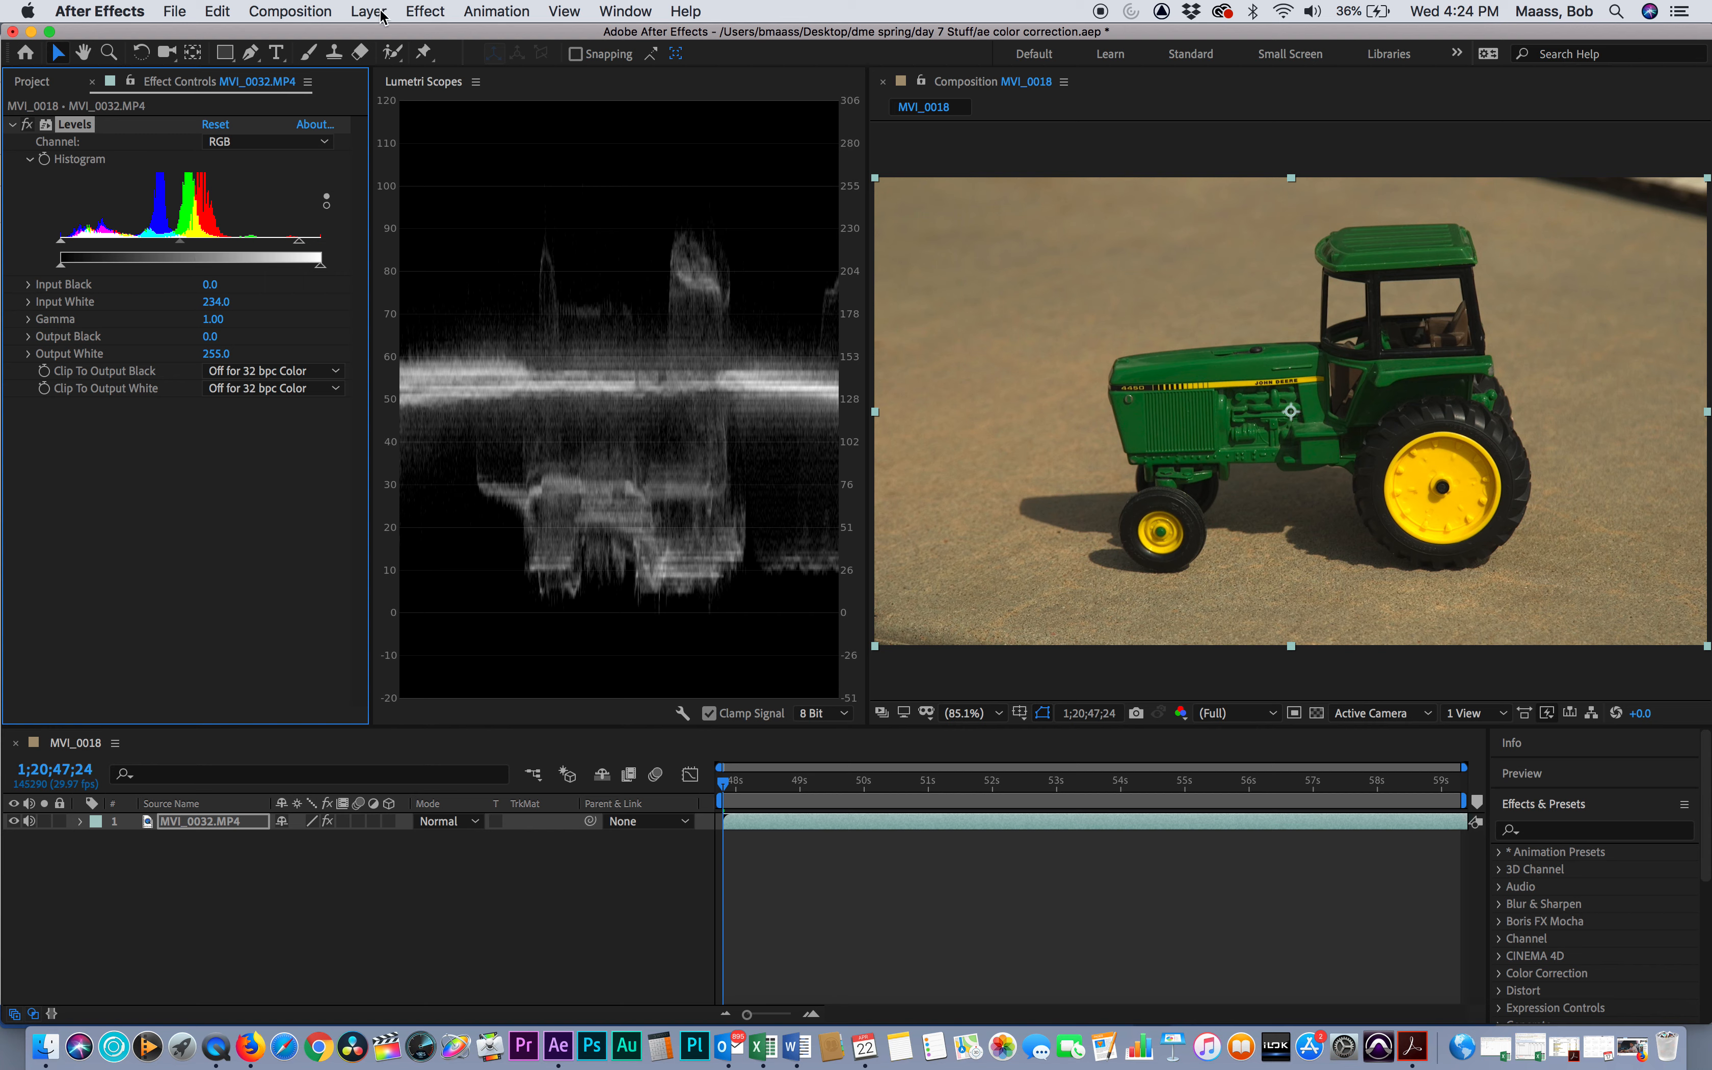
click(68, 126)
key(Delete)
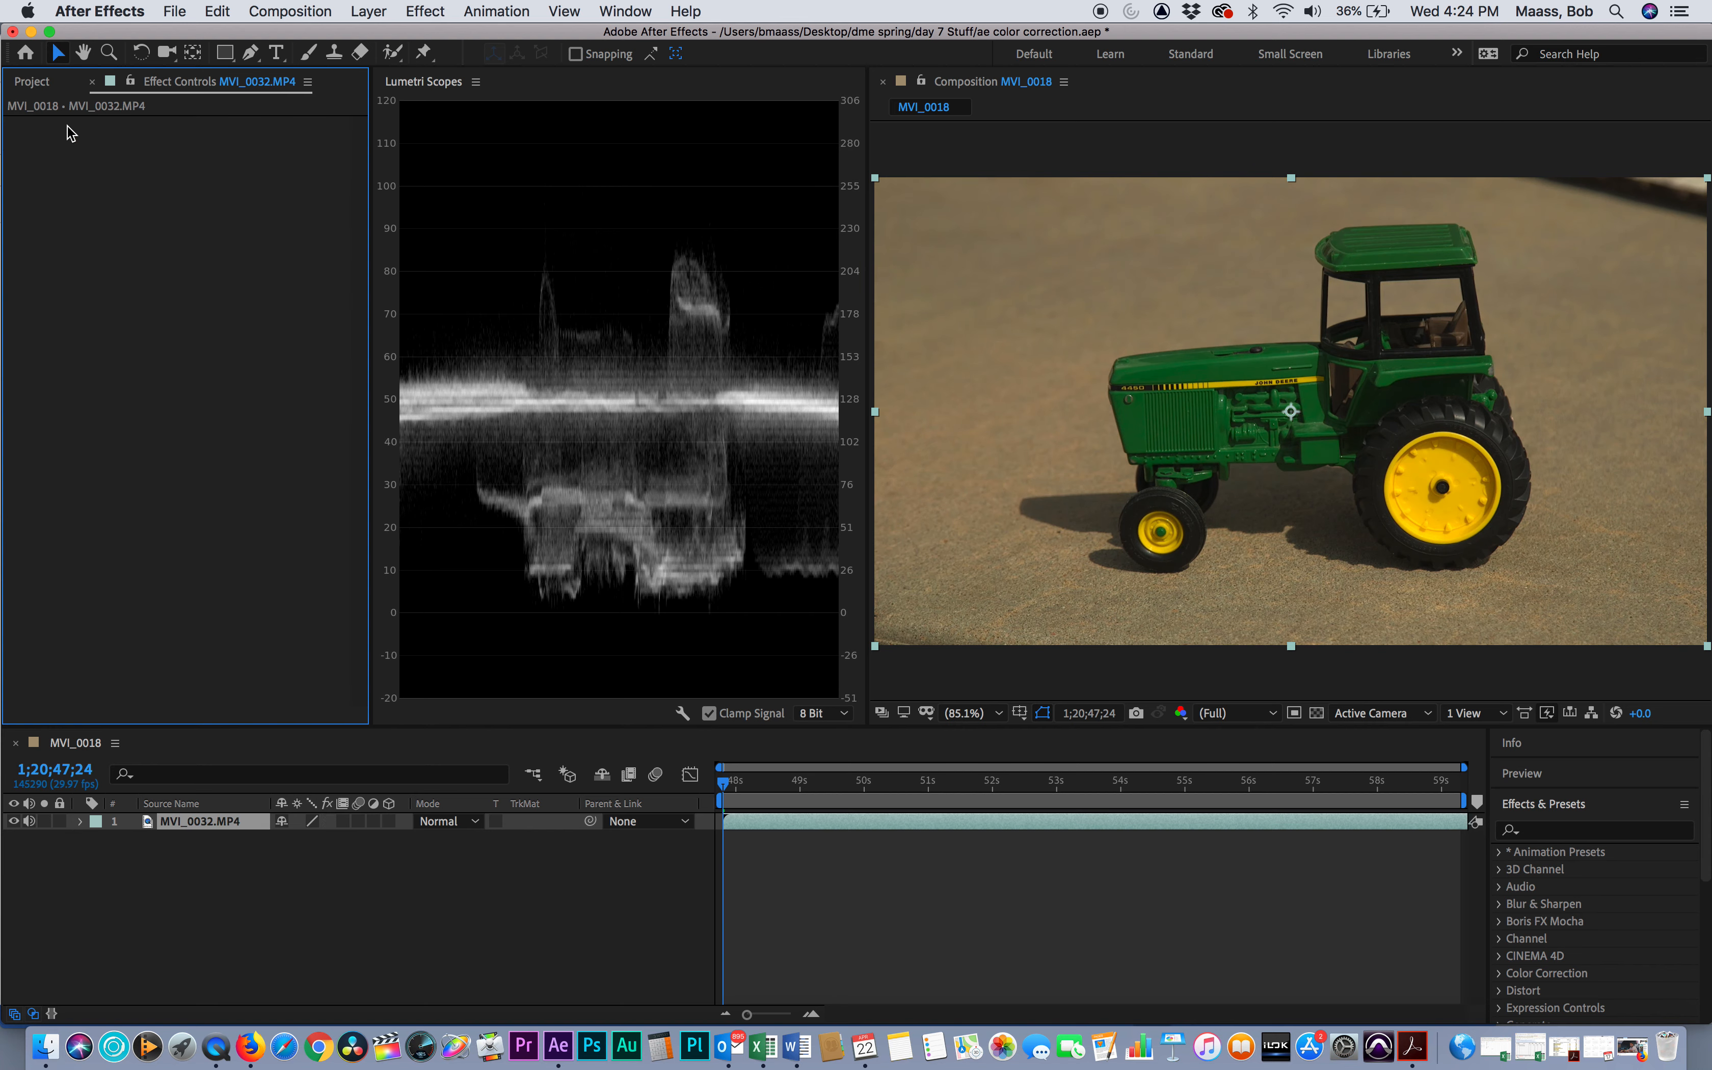
Step: Try out the Tint effect on the tractor layer, check its Map White To color, and delete the effect
click(373, 13)
mouse_move(425, 12)
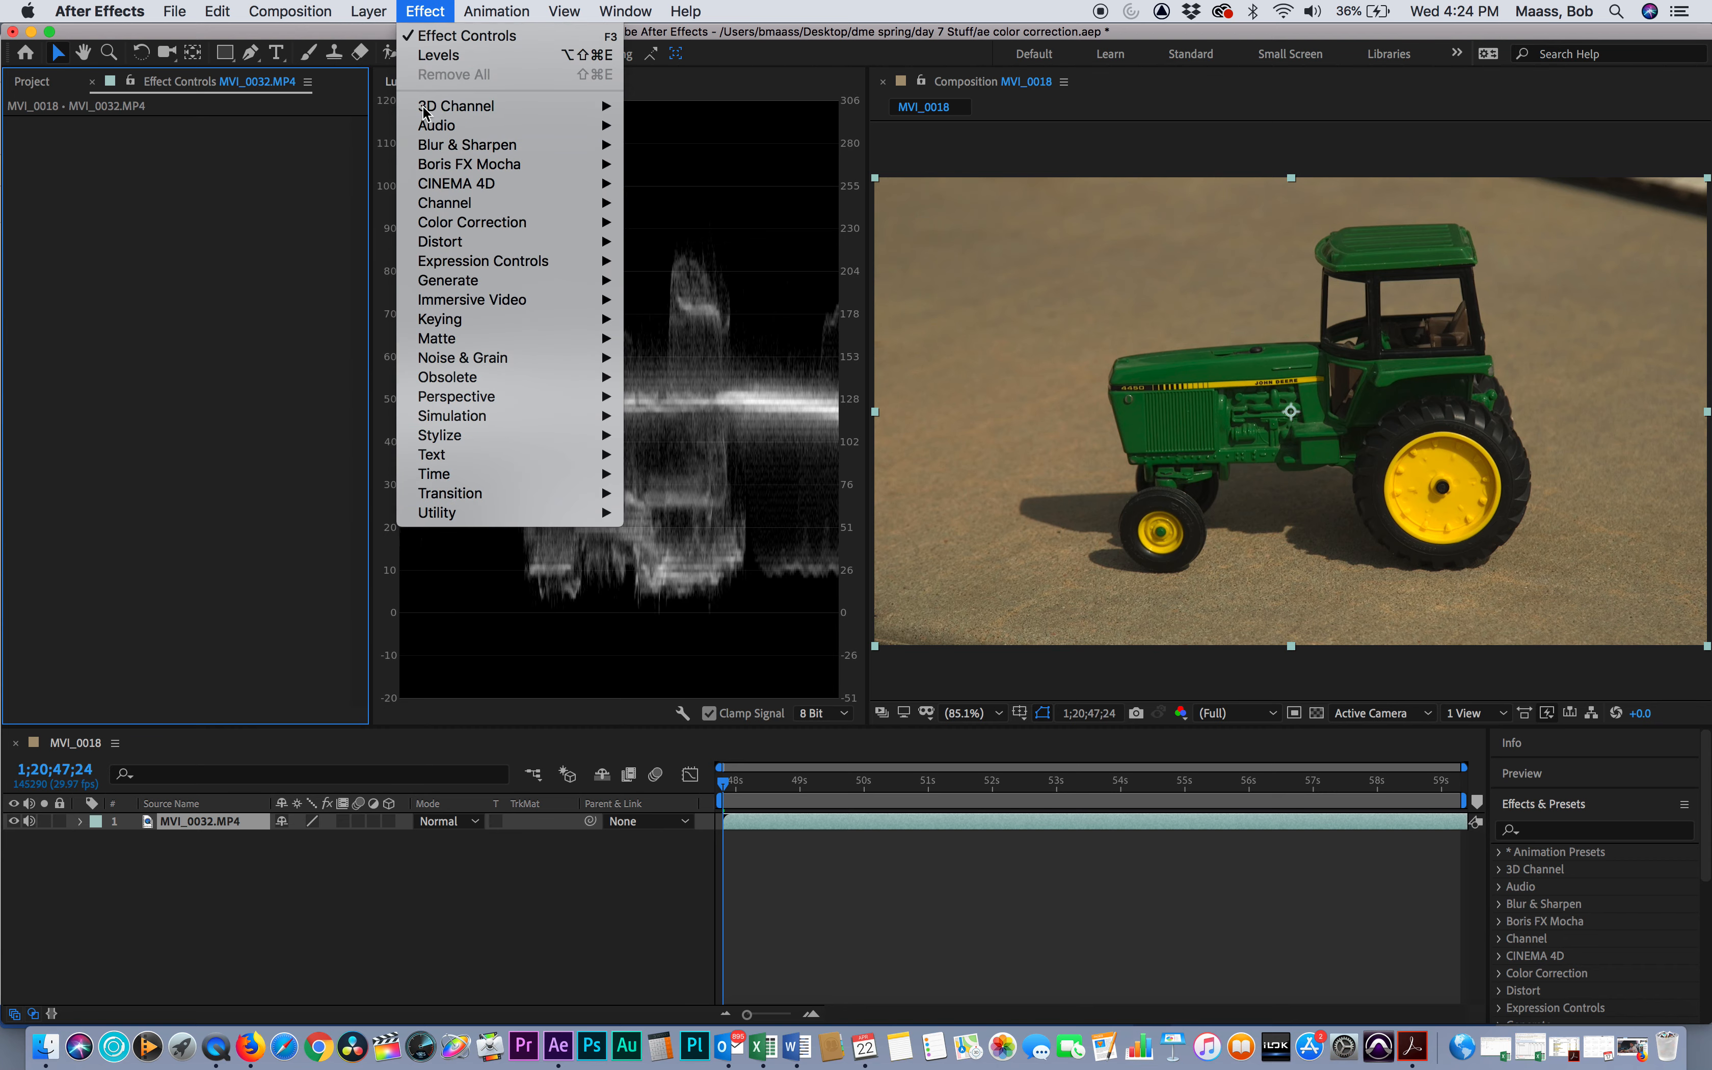
mouse_move(444, 464)
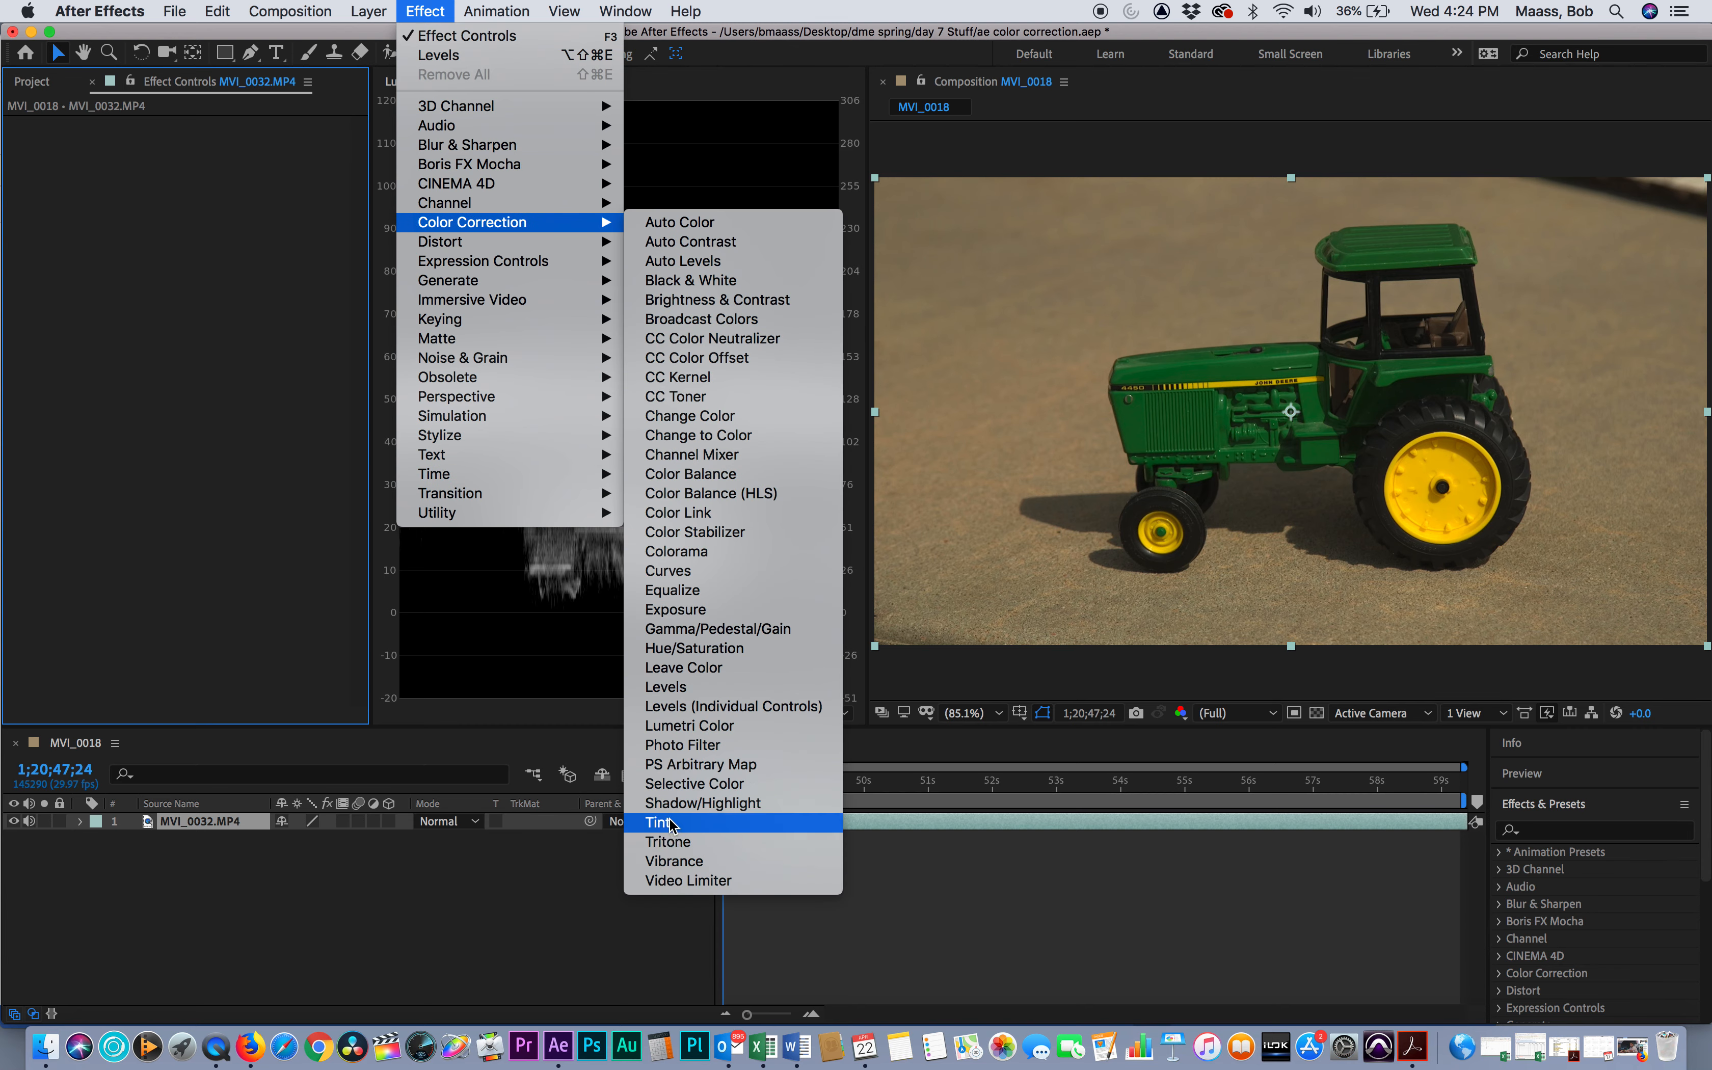
click(669, 821)
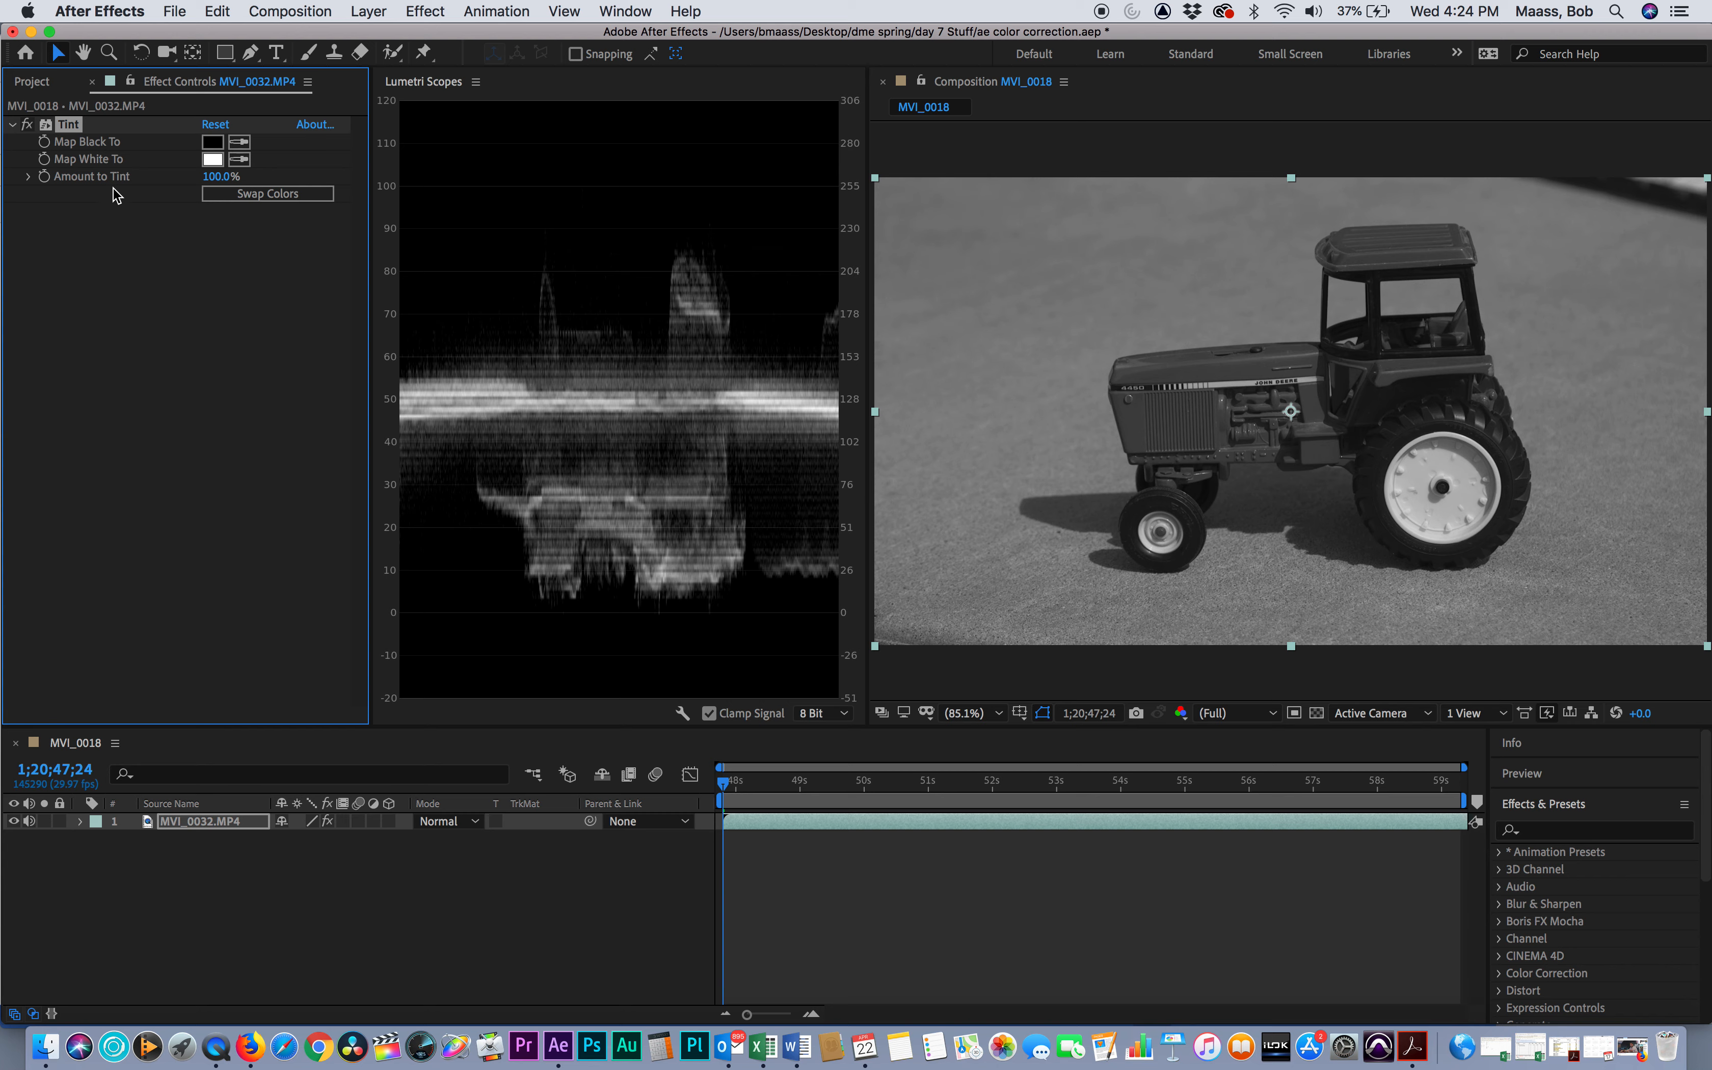
click(215, 156)
click(752, 497)
key(Delete)
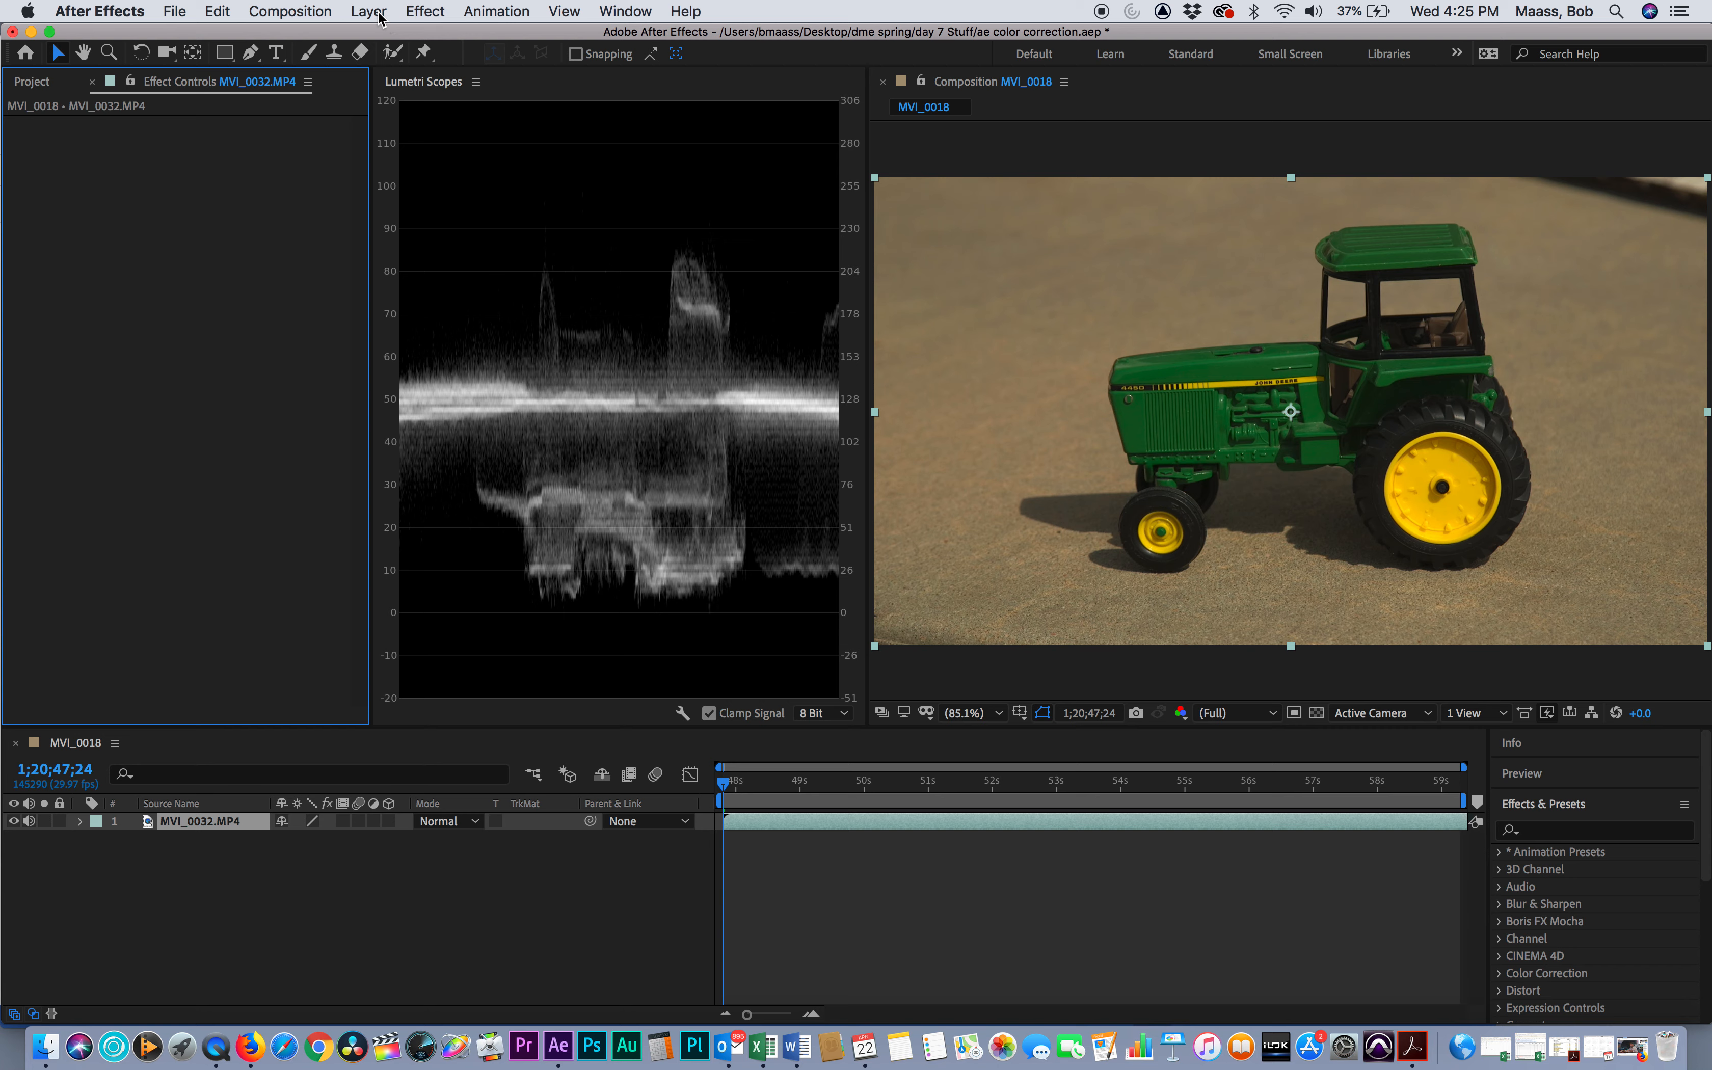
click(423, 14)
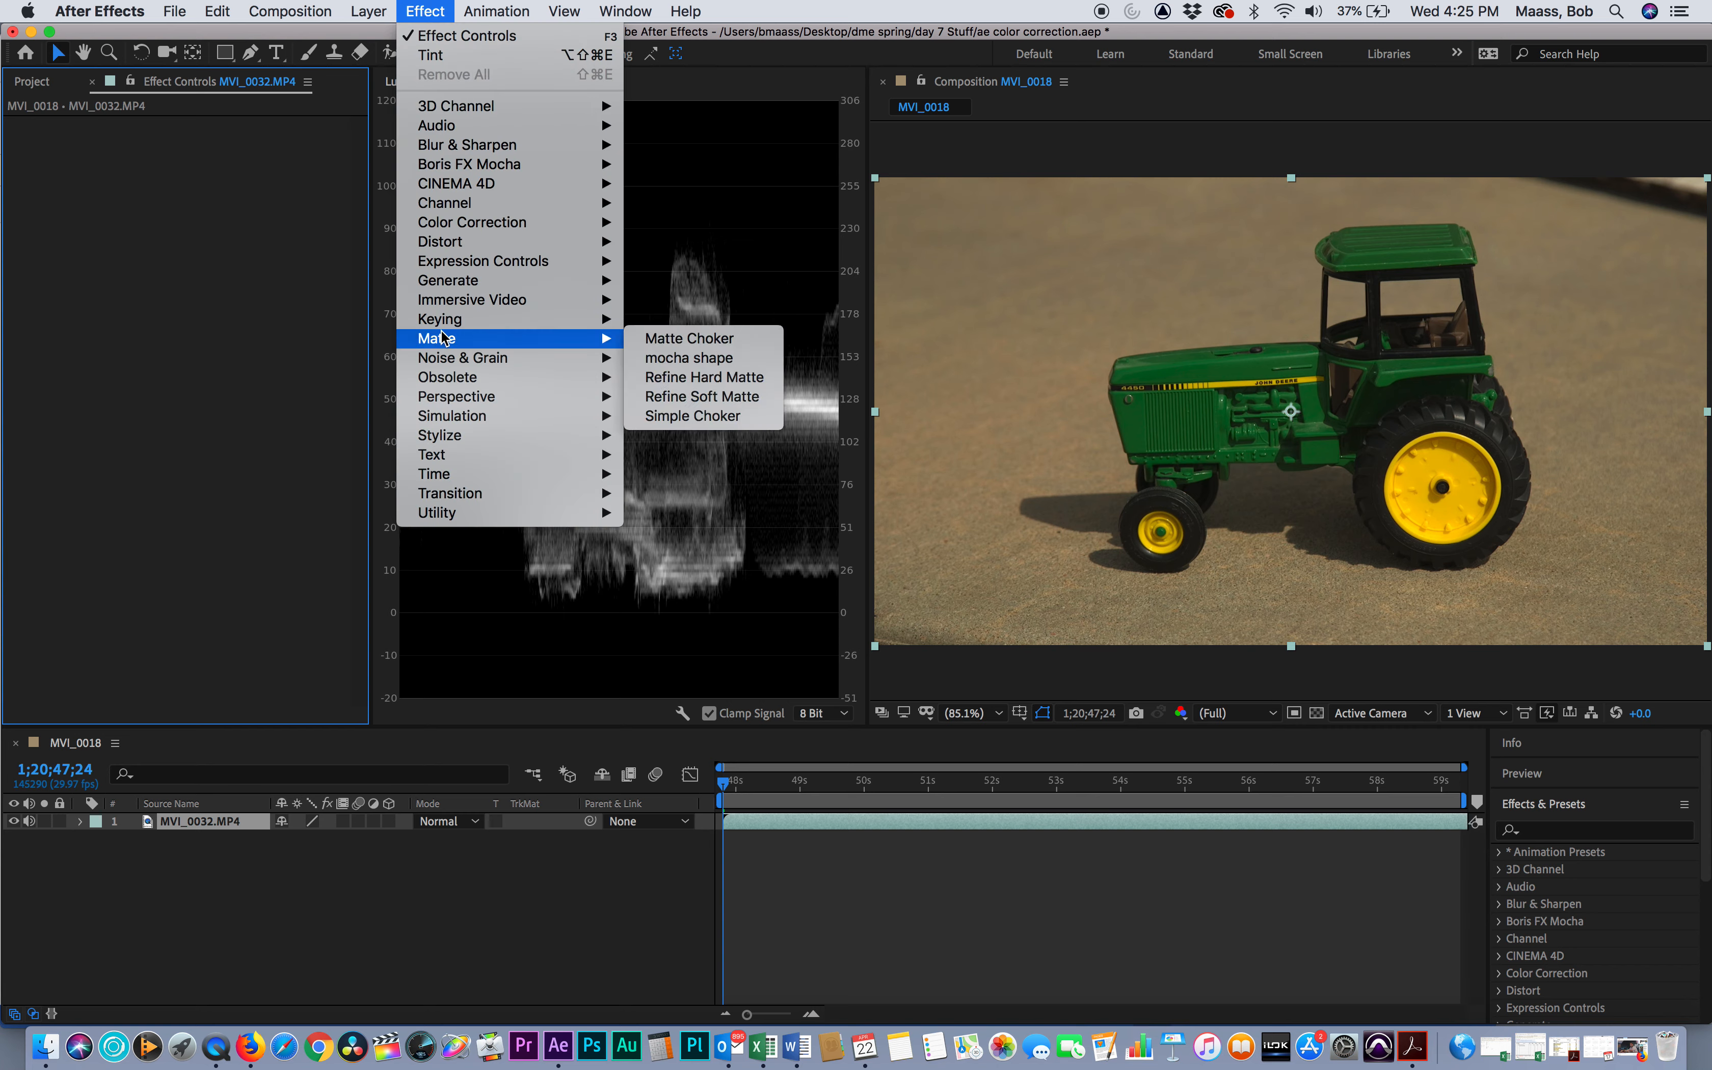
mouse_move(457, 323)
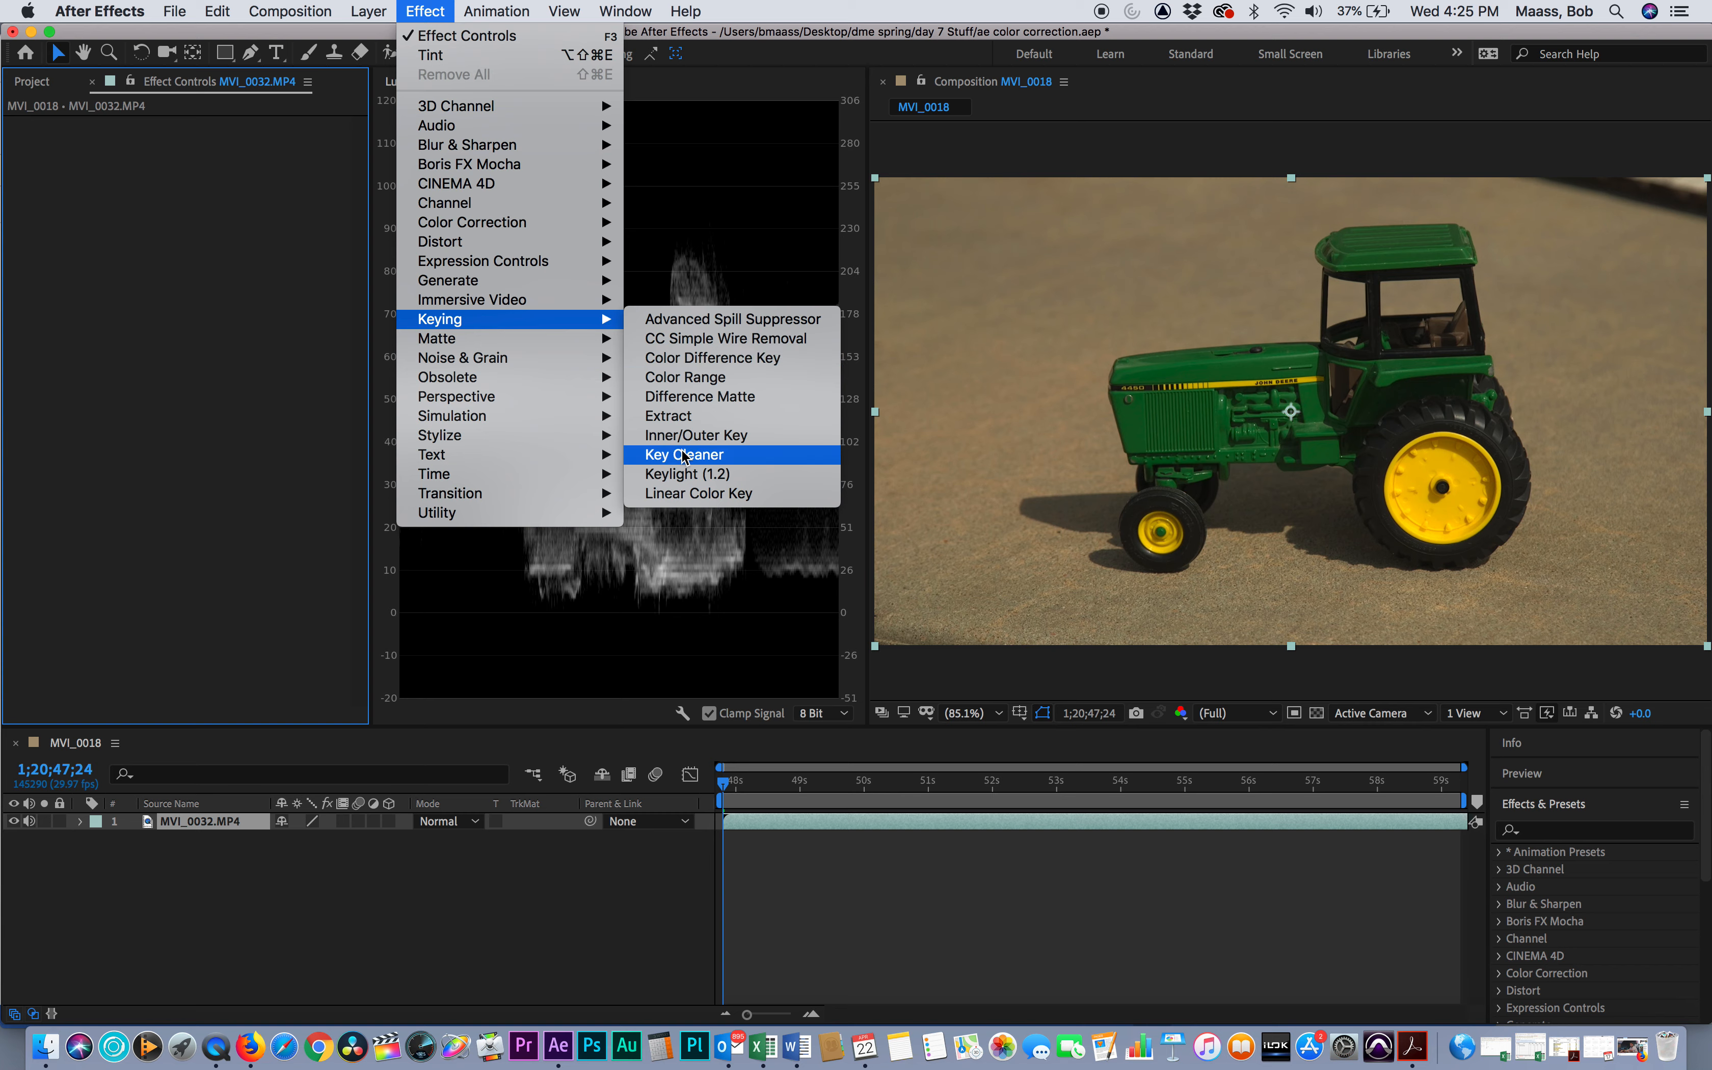
click(53, 443)
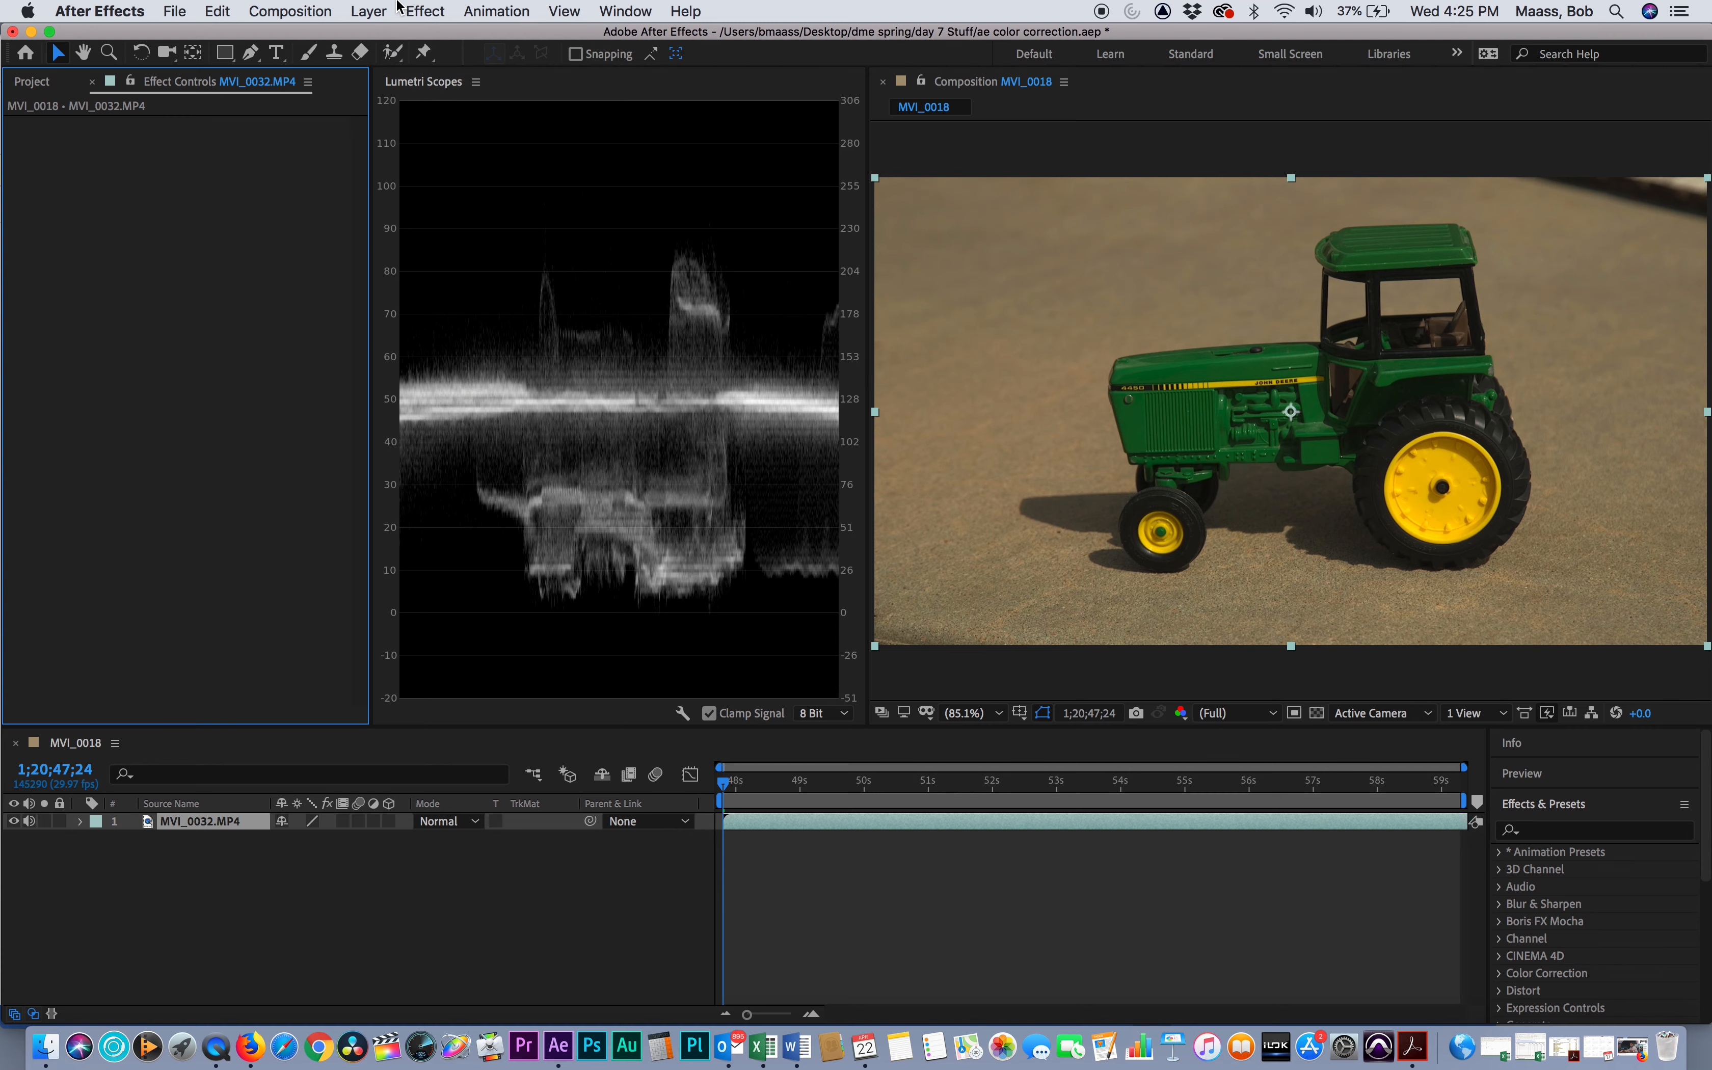
Step: Apply Lumetri Color to the tractor layer and show its Hue Saturation Curves
click(429, 11)
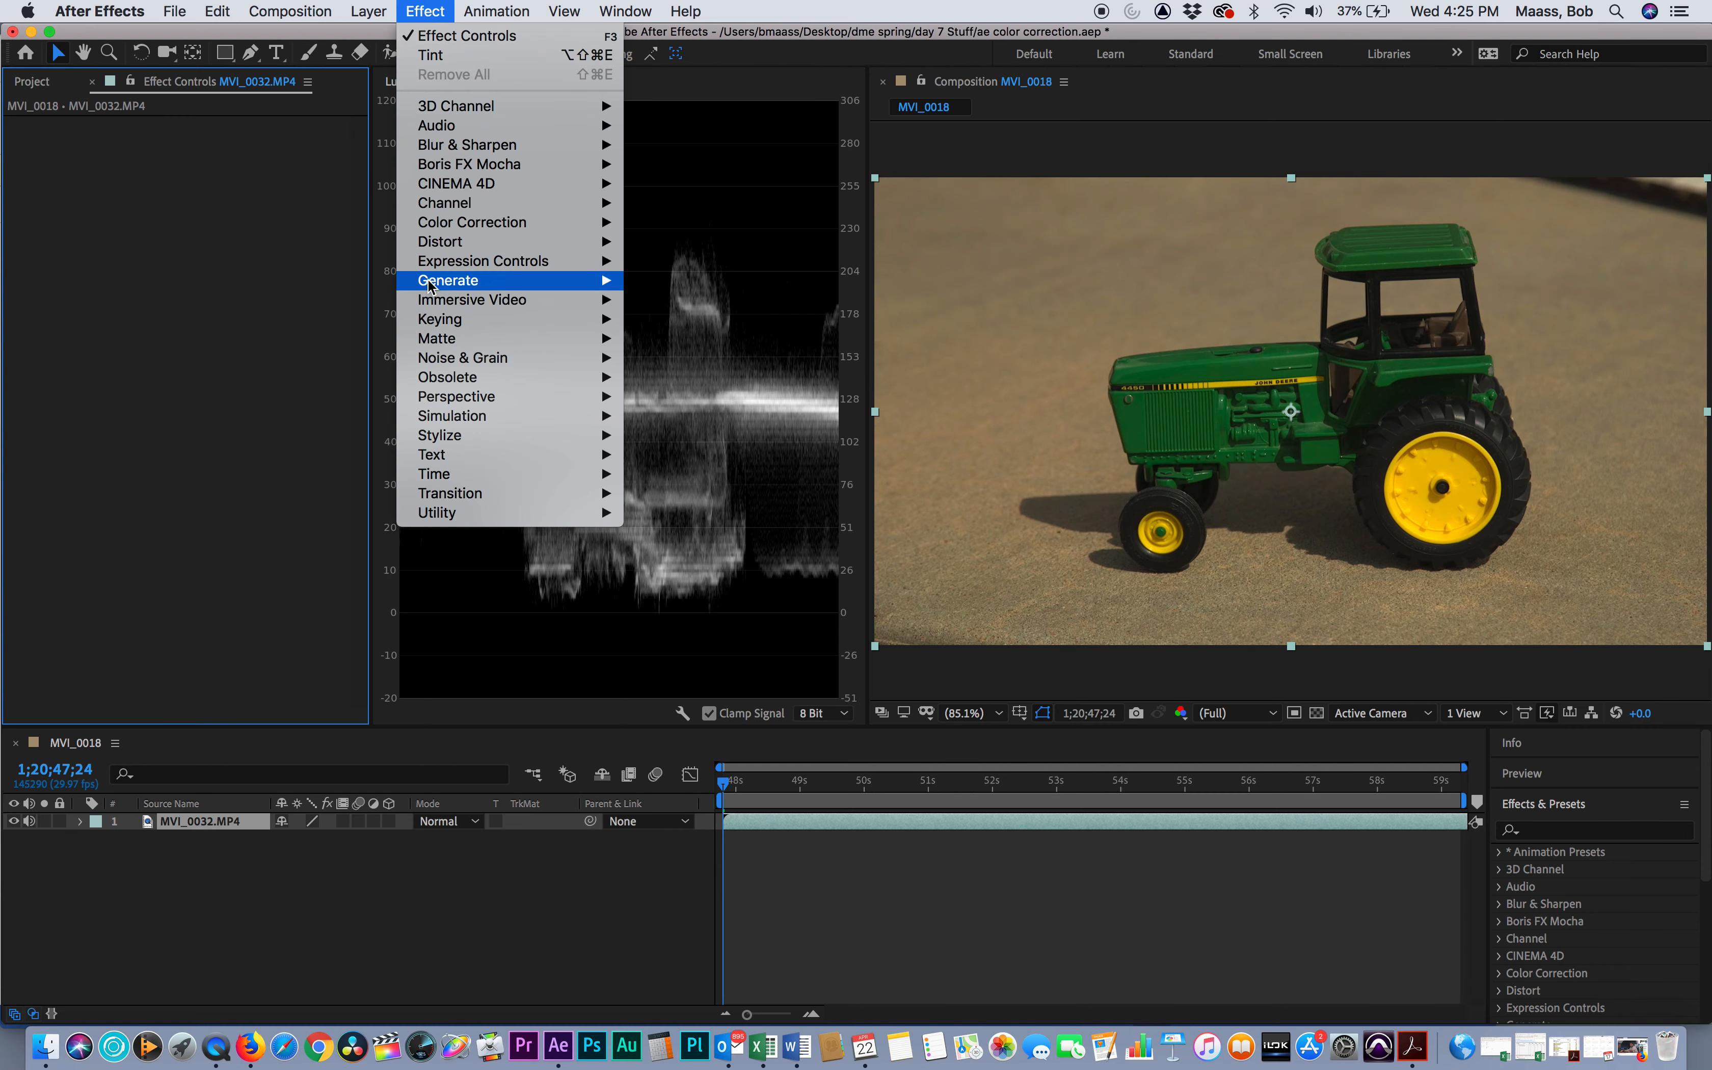
mouse_move(446, 284)
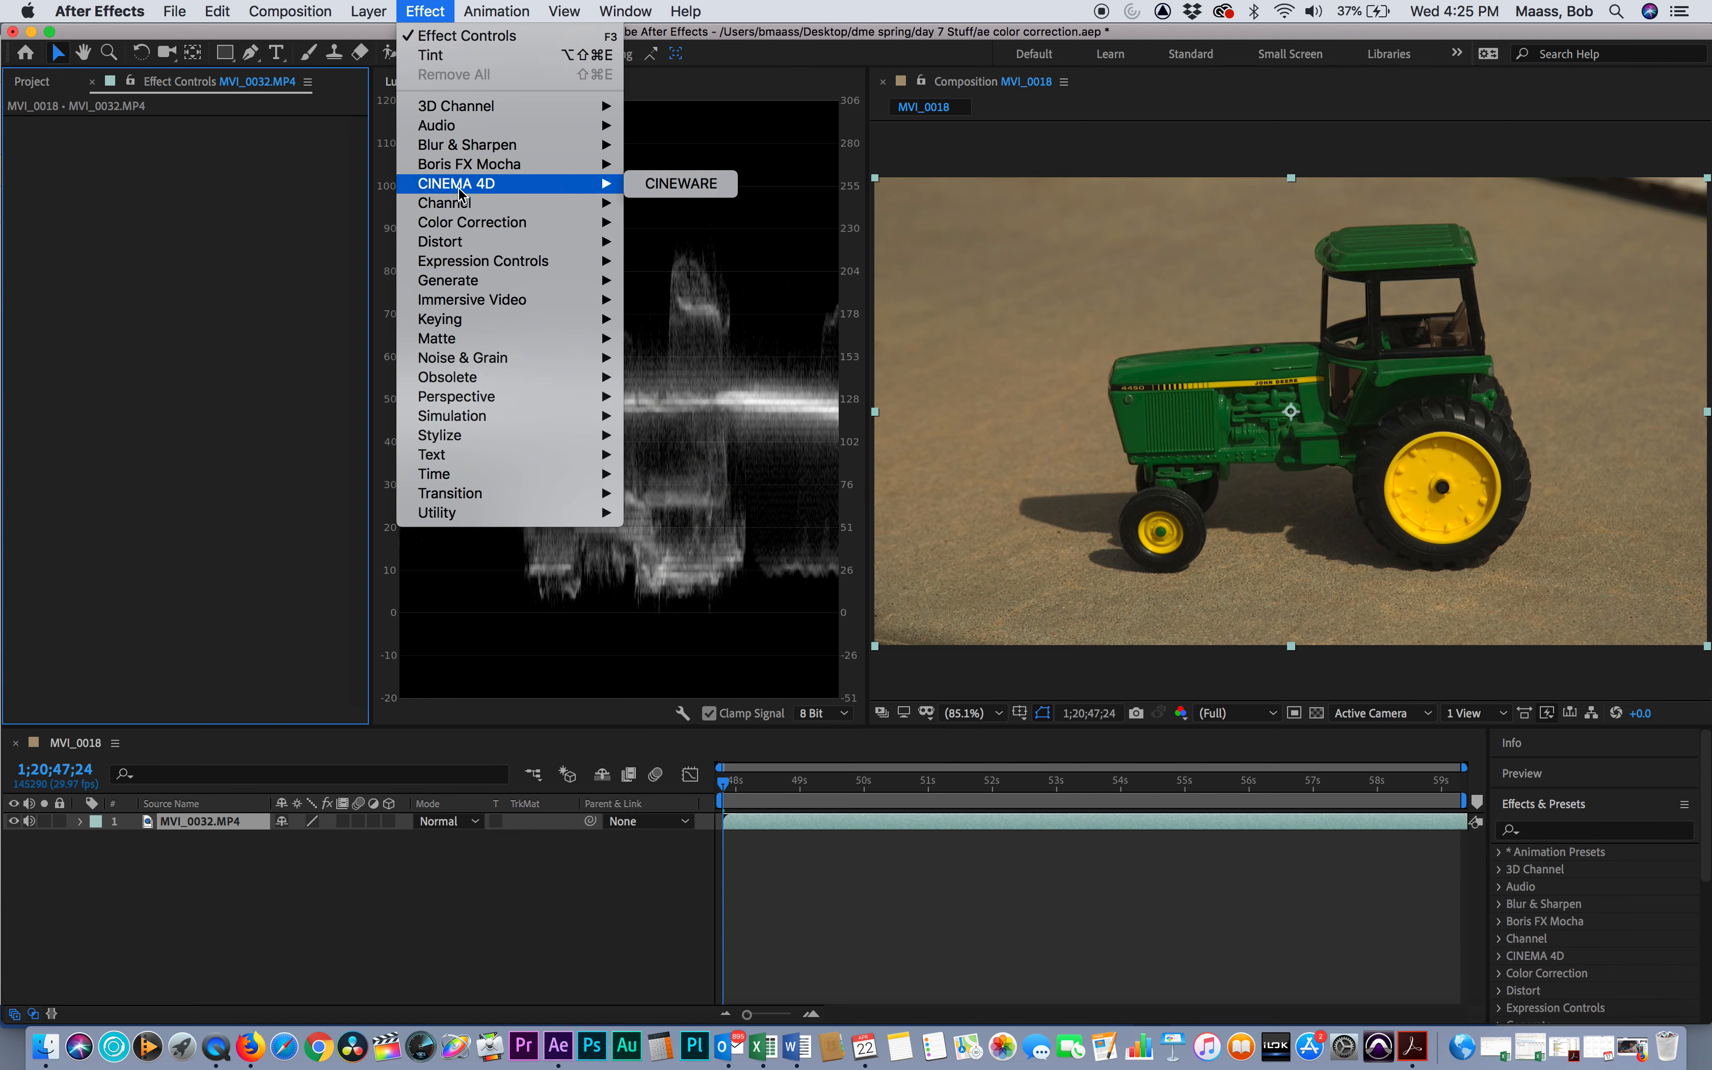
mouse_move(485, 225)
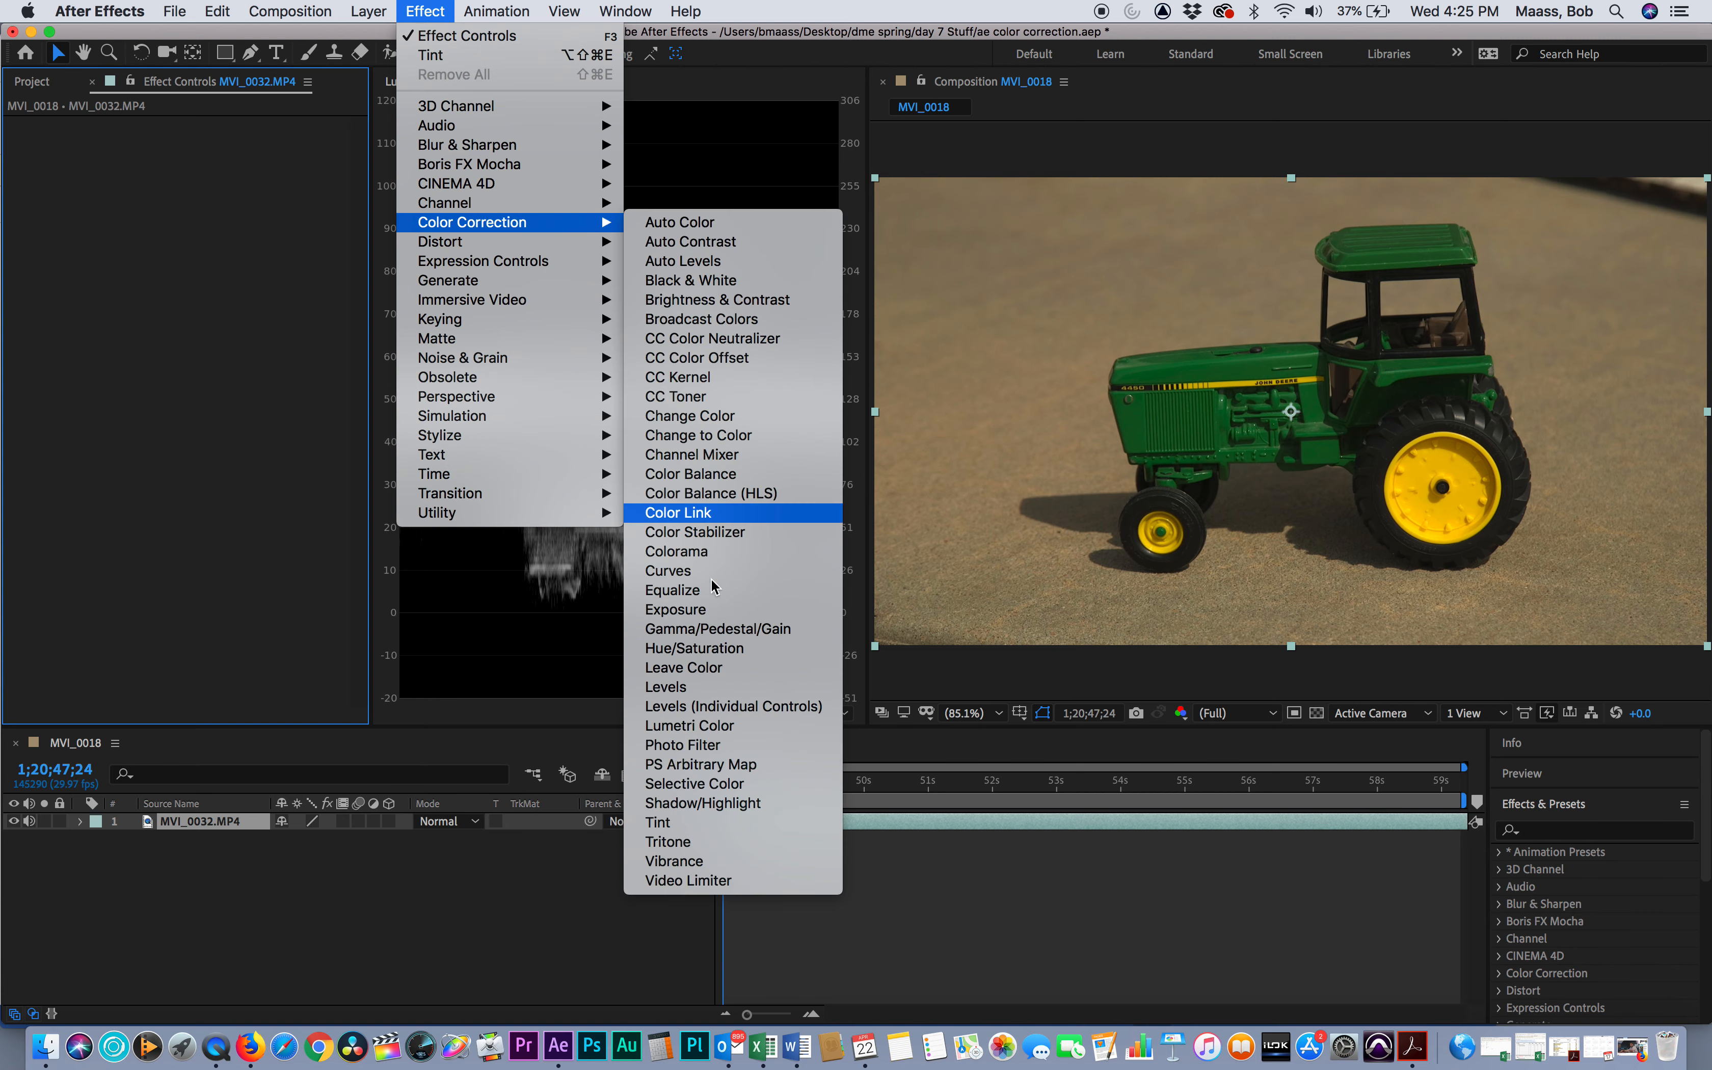
click(711, 723)
click(29, 194)
scroll(196, 417, down, 5)
Step: Sample the yellow wheel for Hue vs Sat and pull down the neighboring curve points to desaturate everything except yellow
click(239, 295)
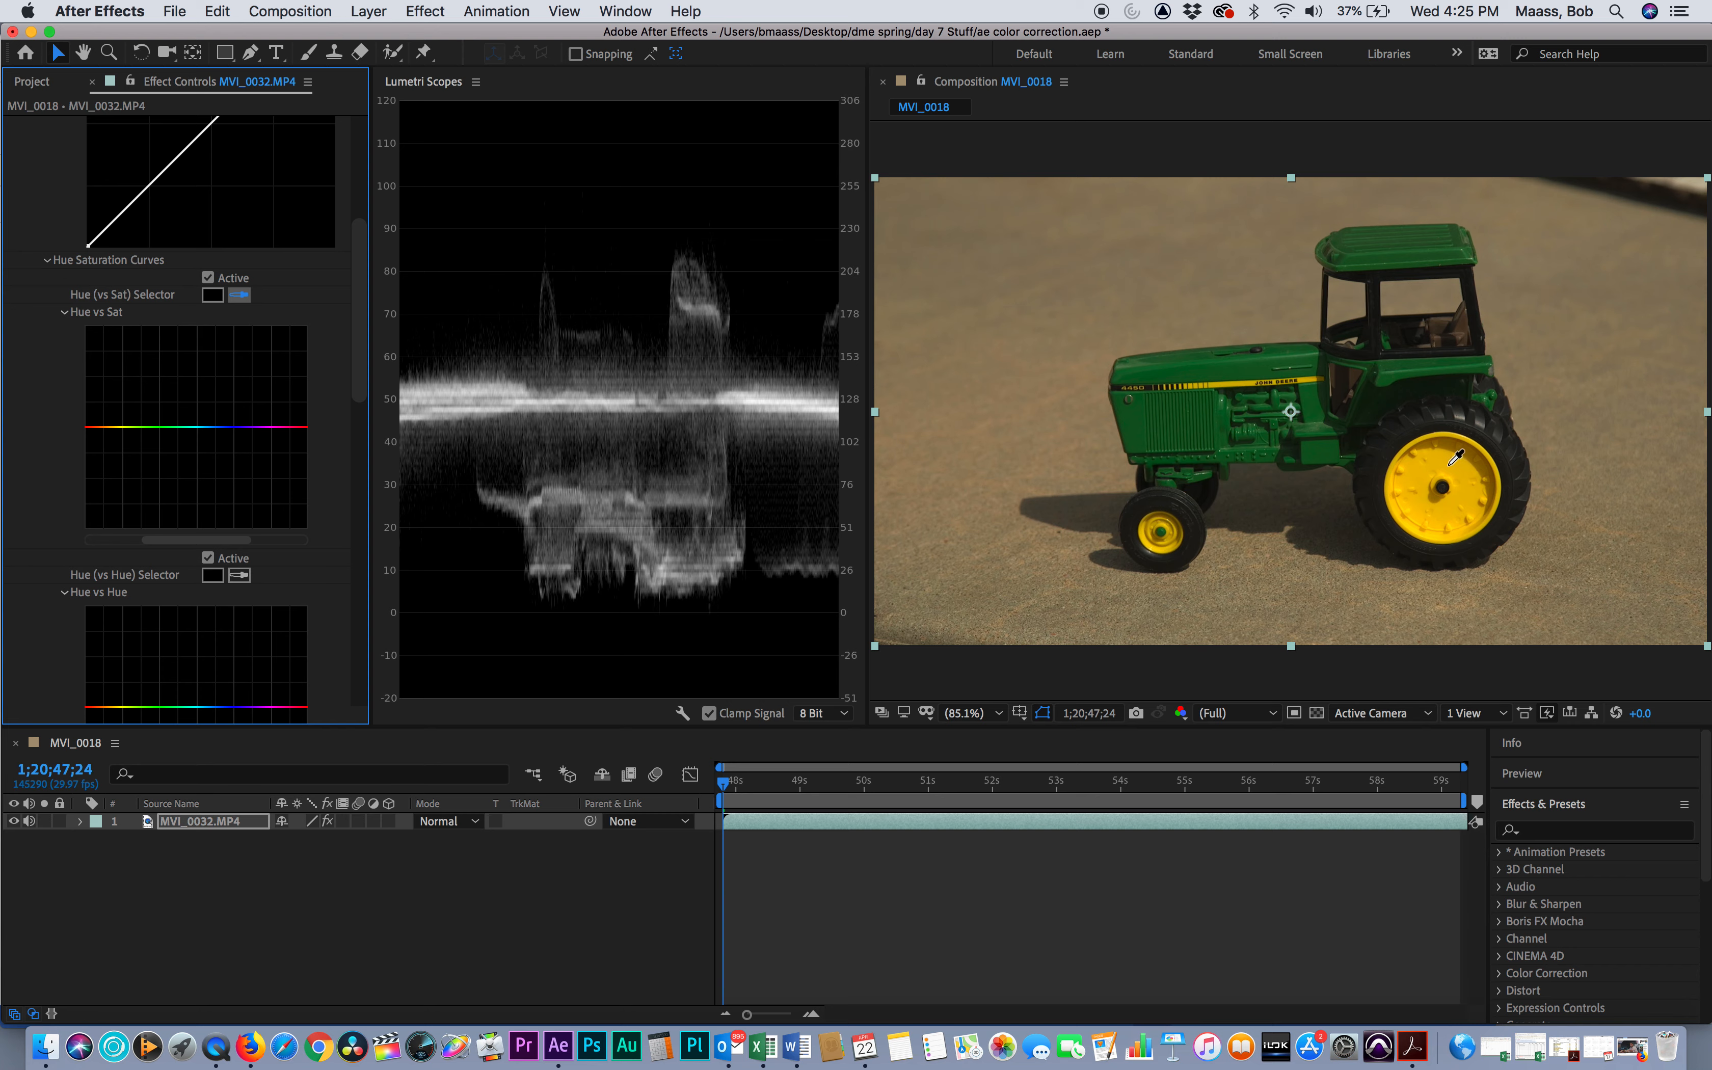
click(1450, 464)
drag(121, 427, 125, 520)
drag(95, 428, 100, 526)
drag(125, 521, 117, 524)
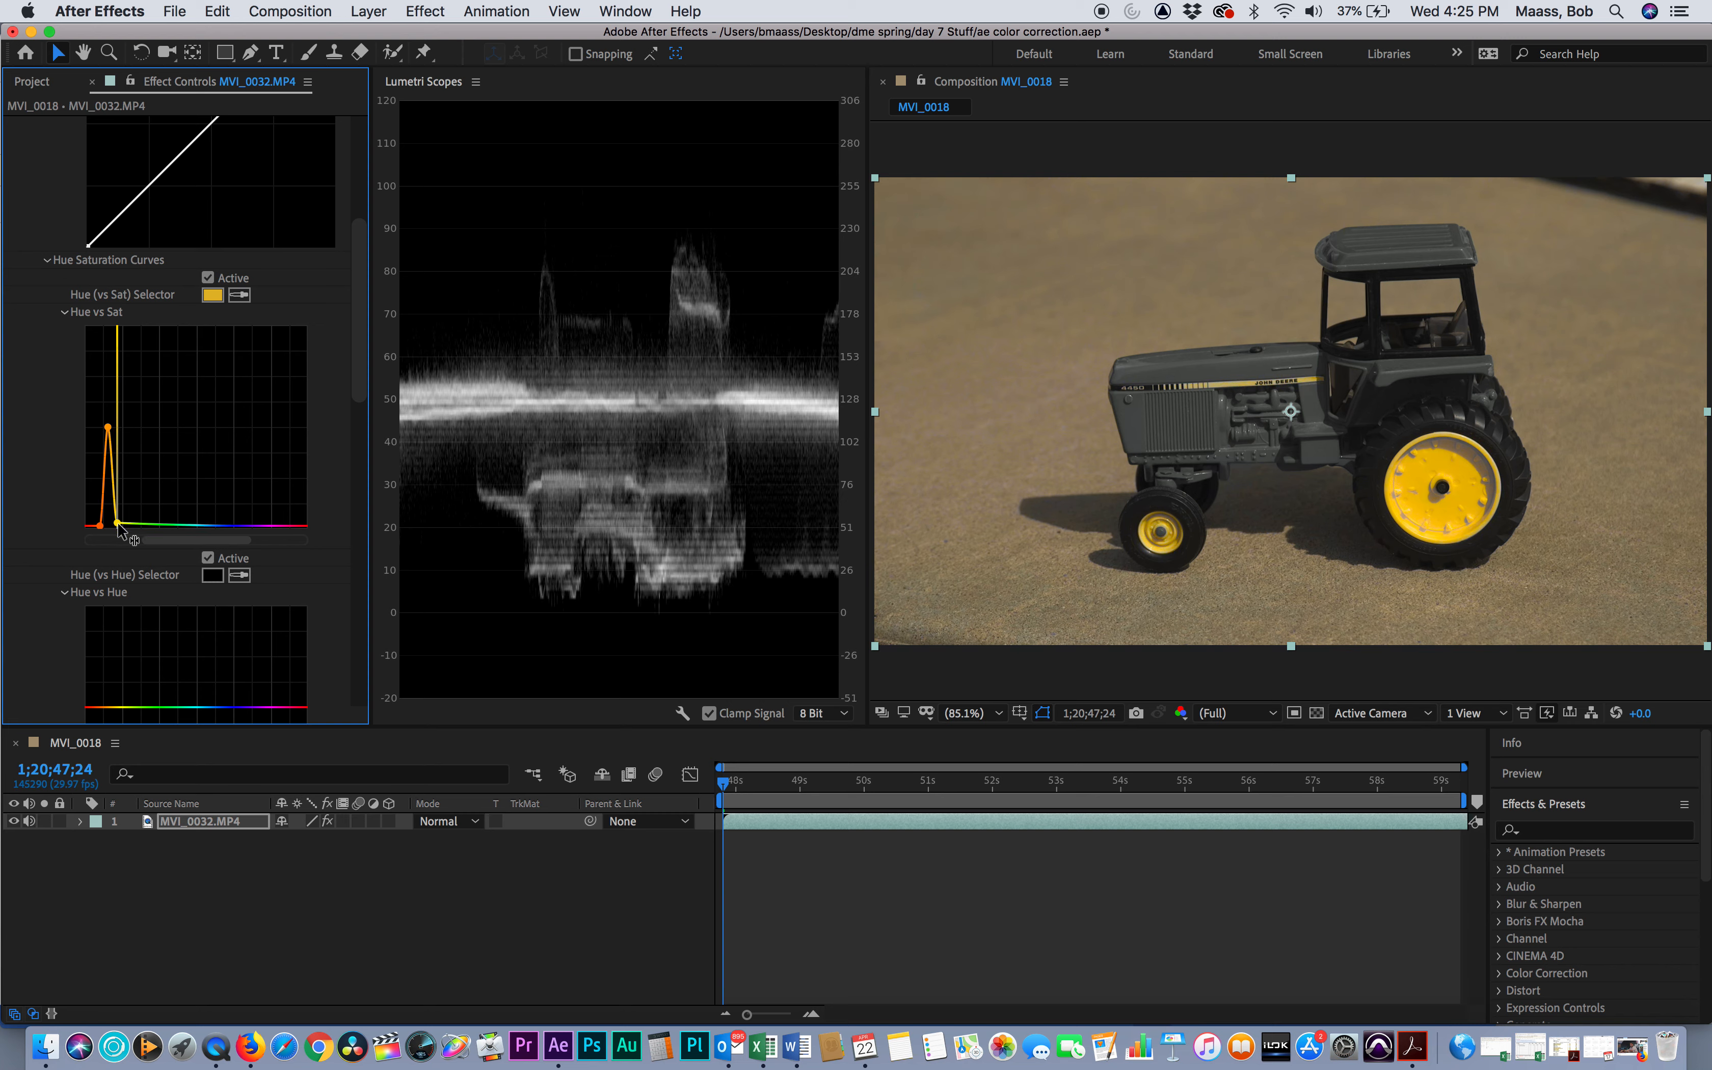
drag(117, 524, 102, 529)
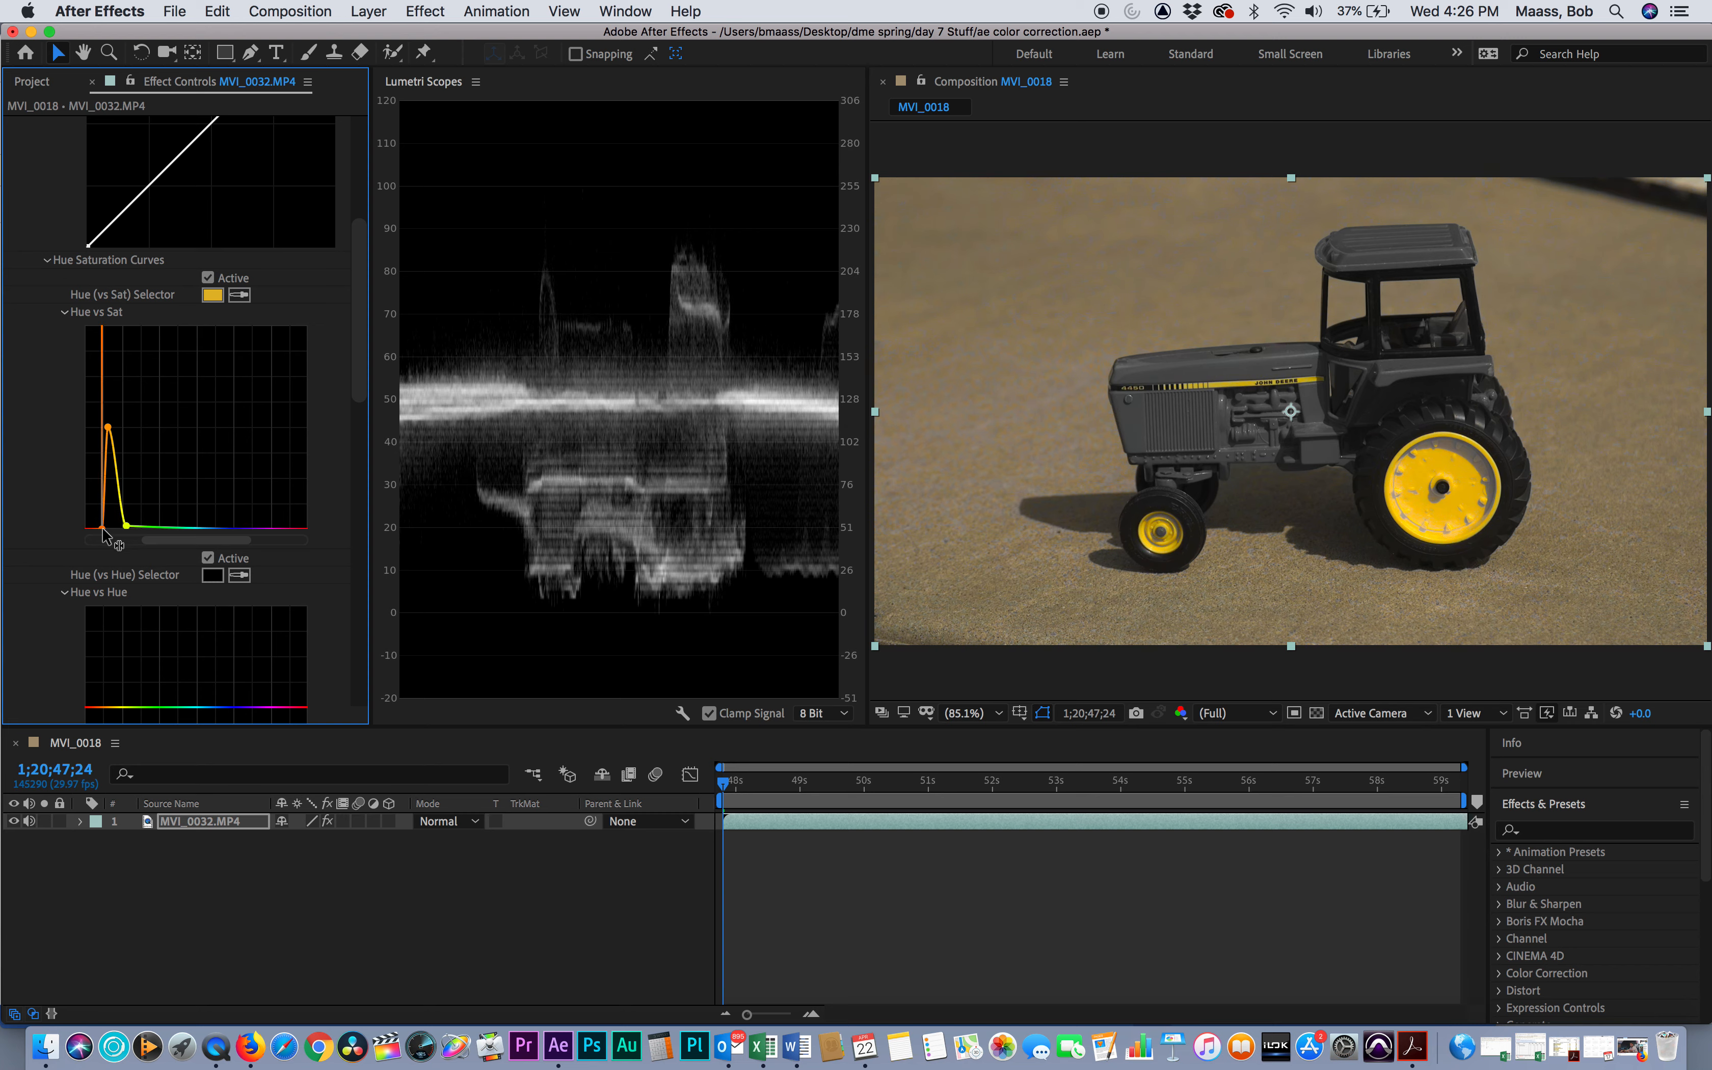
drag(109, 428, 105, 460)
Step: Undo all the Hue vs Sat curve changes, including the yellow sample
key(super+z)
key(super+z)
key(super+z)
key(super+z)
key(super+z)
key(super+z)
key(super+z)
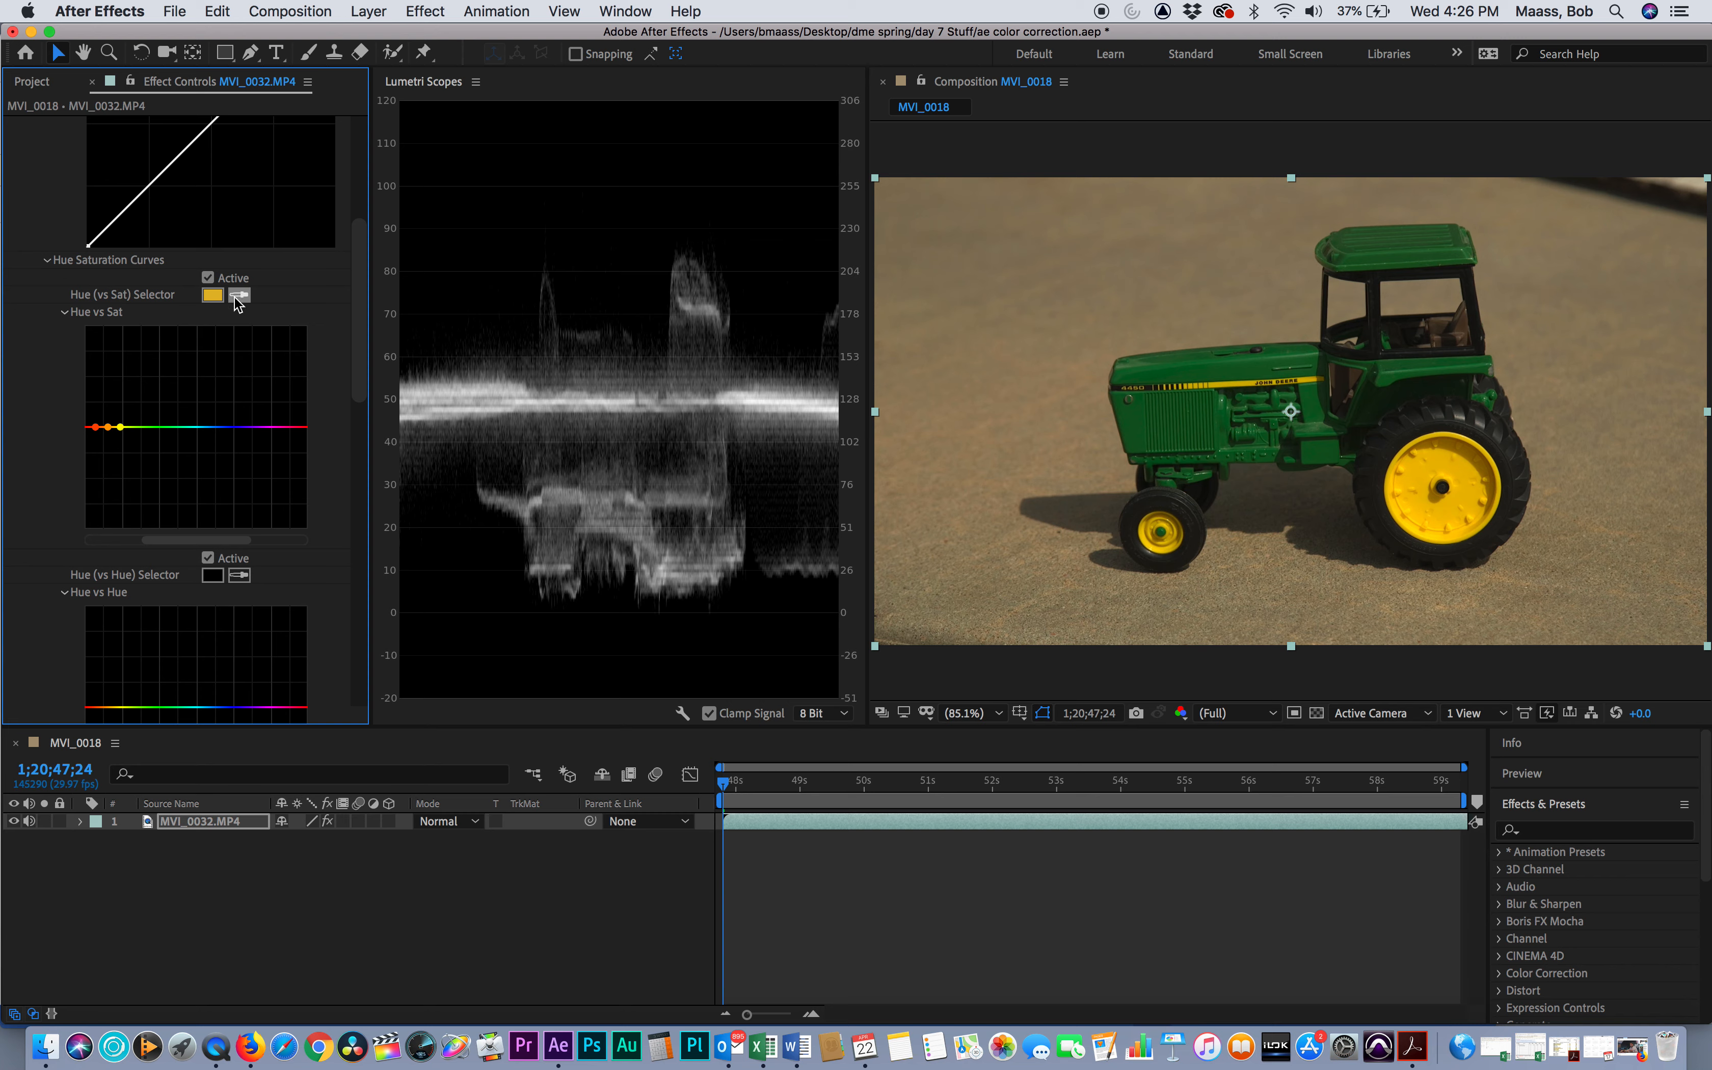
key(super+z)
Step: Sample the yellow wheel for Hue vs Hue and pull down the neighboring curve points to recolor the green body purple
click(239, 575)
click(1422, 481)
scroll(184, 495, down, 8)
drag(120, 377, 129, 483)
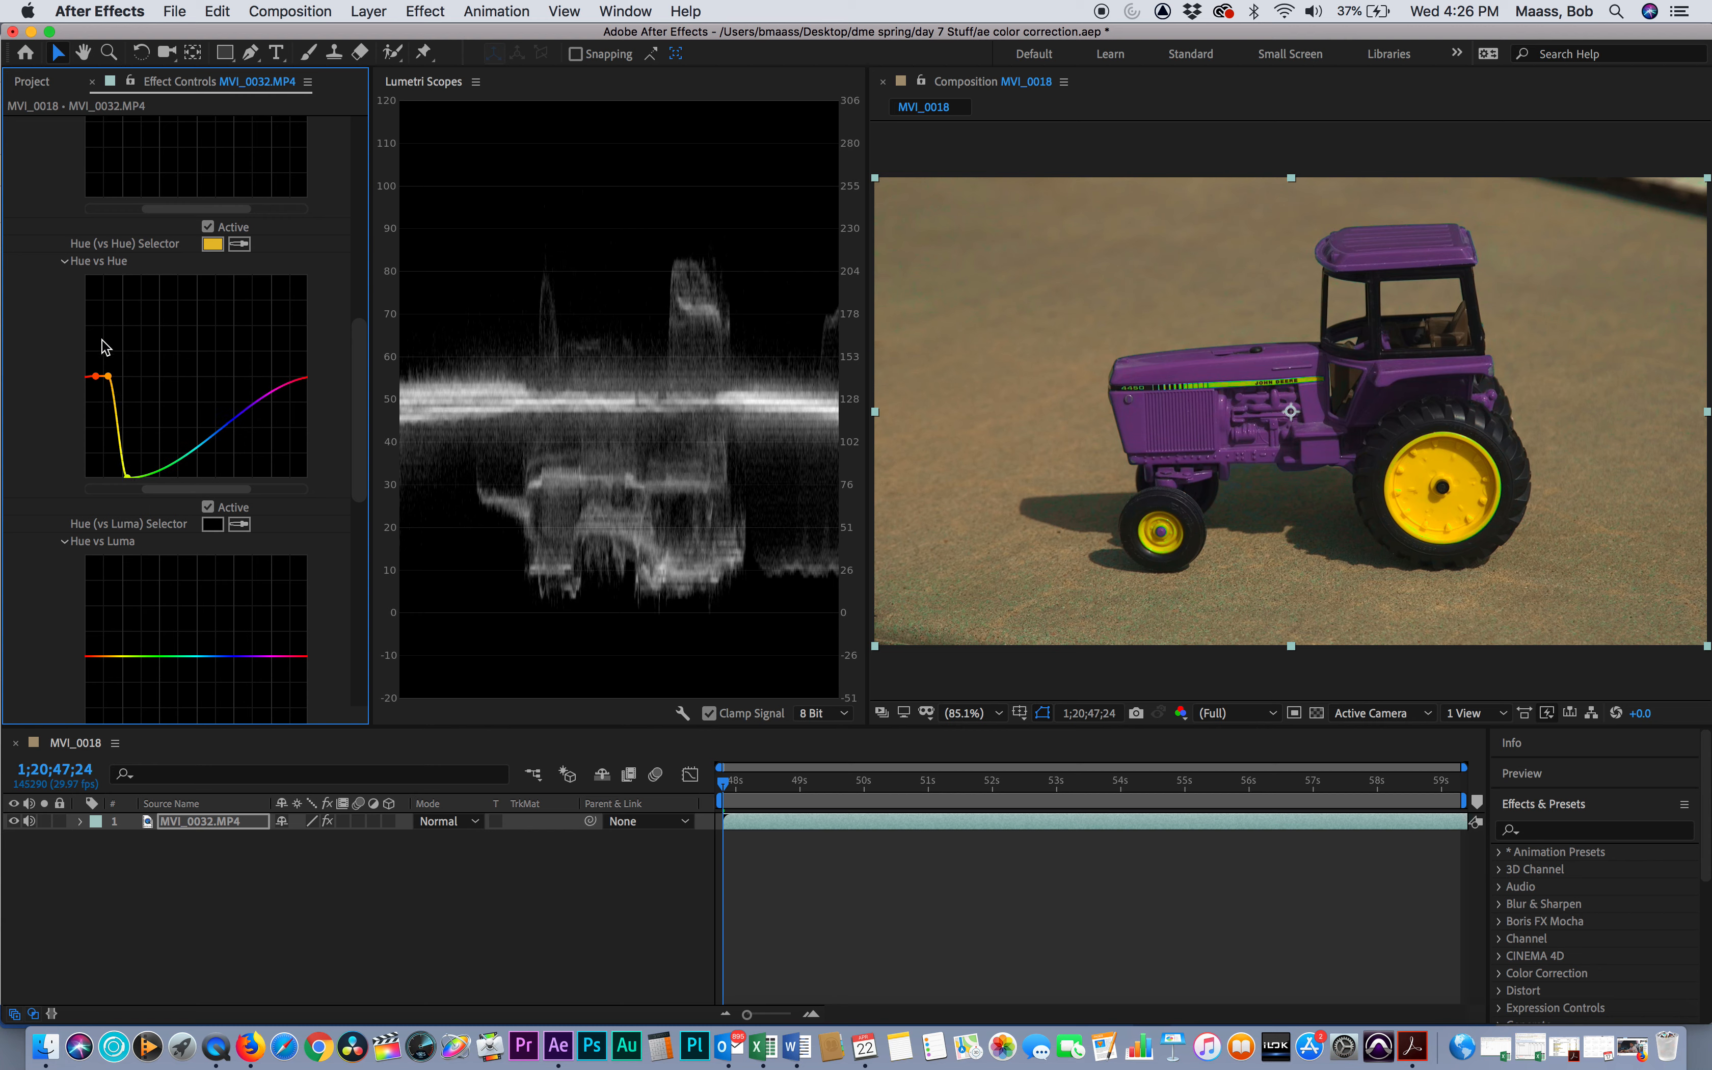
drag(95, 376, 86, 485)
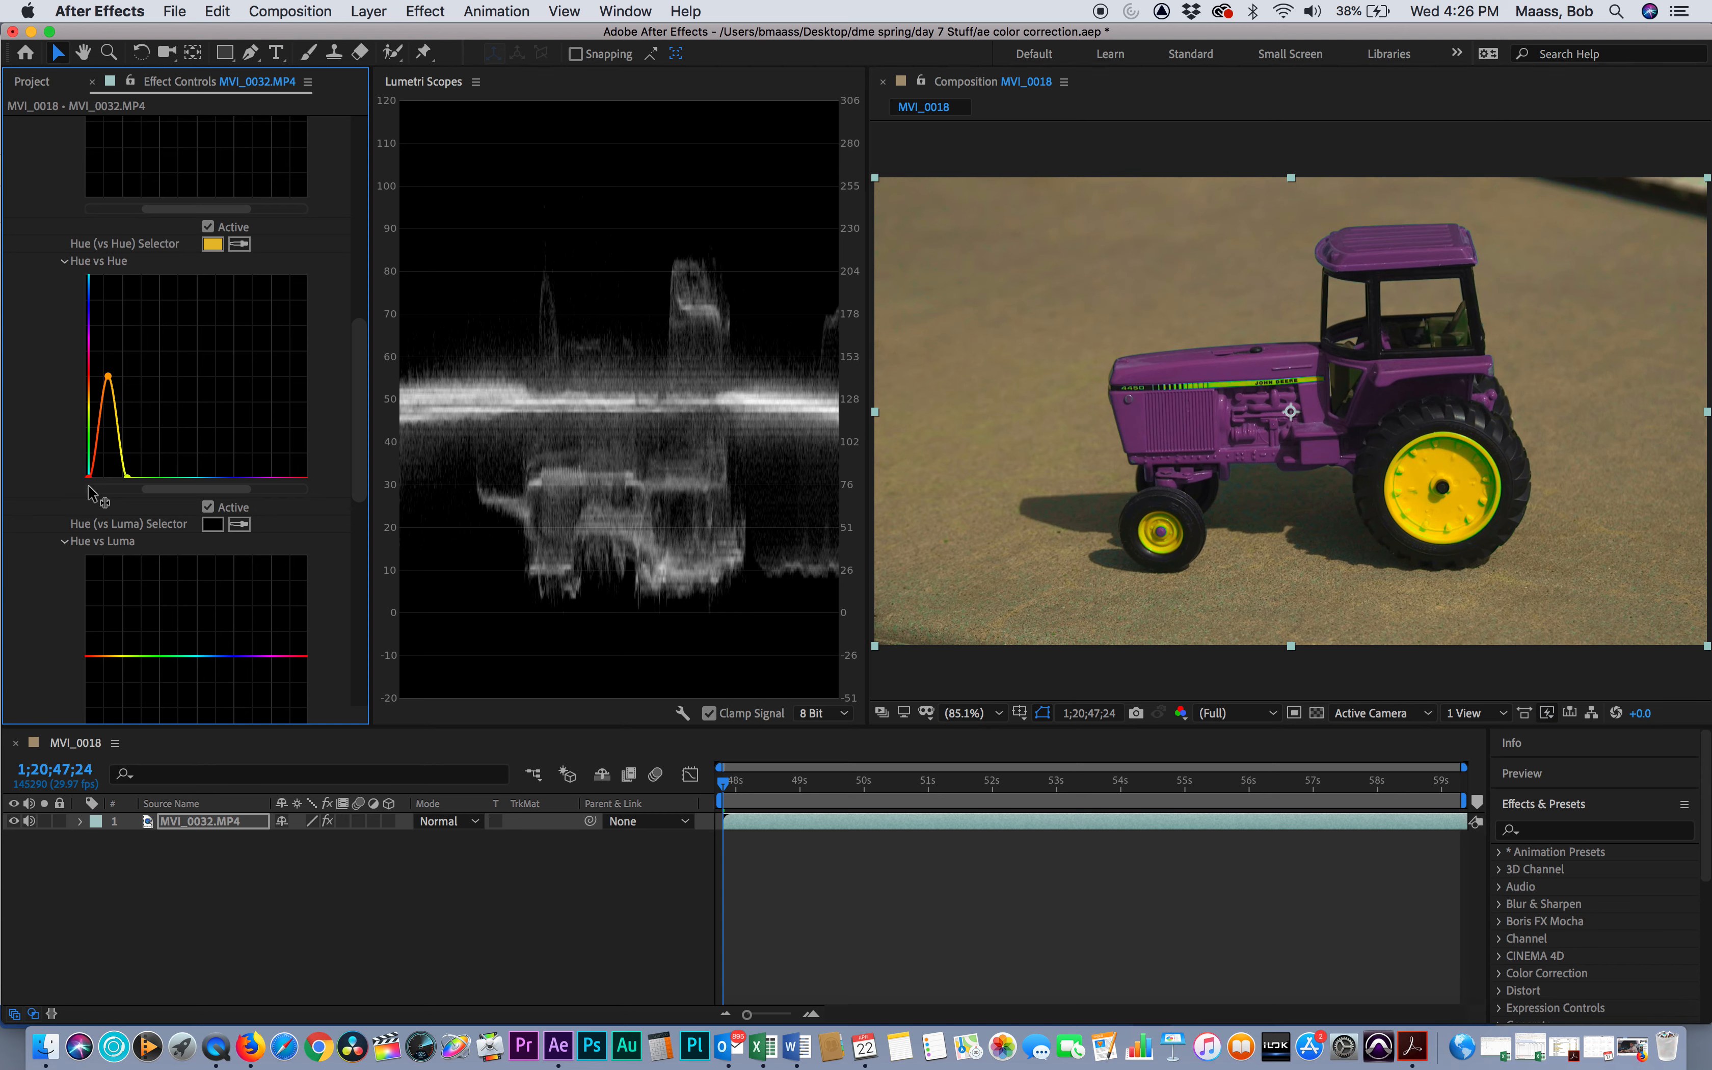
mouse_move(108, 376)
mouse_down()
mouse_move(104, 332)
mouse_move(104, 385)
mouse_up()
Step: Undo the Hue vs Hue curve changes
key(super+z)
key(super+z)
key(super+z)
Step: Widen the curve graphs and sample the tractor's green hood with the Hue vs Sat selector
drag(370, 397, 573, 396)
scroll(297, 396, up, 5)
click(341, 355)
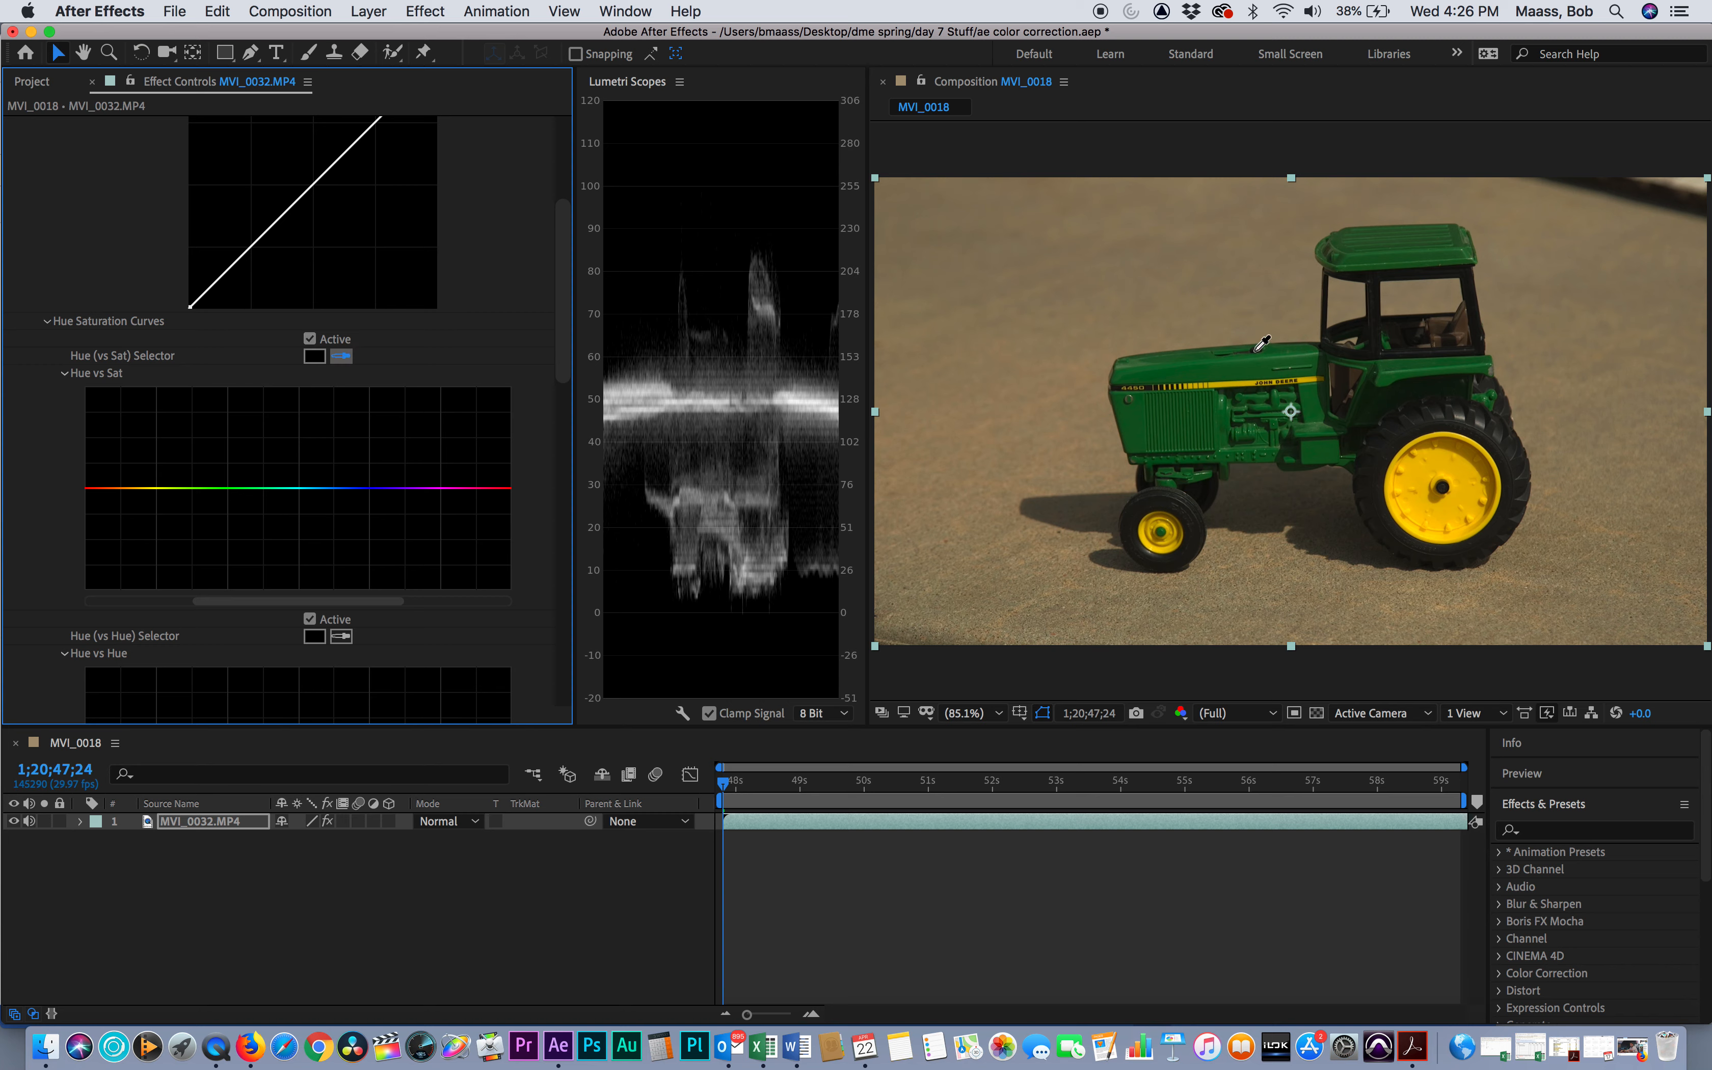
click(1238, 361)
Step: Lower the Hue vs Sat points on both sides of green to zero saturation, raise the green point, and widen the range toward yellow
drag(203, 488, 201, 610)
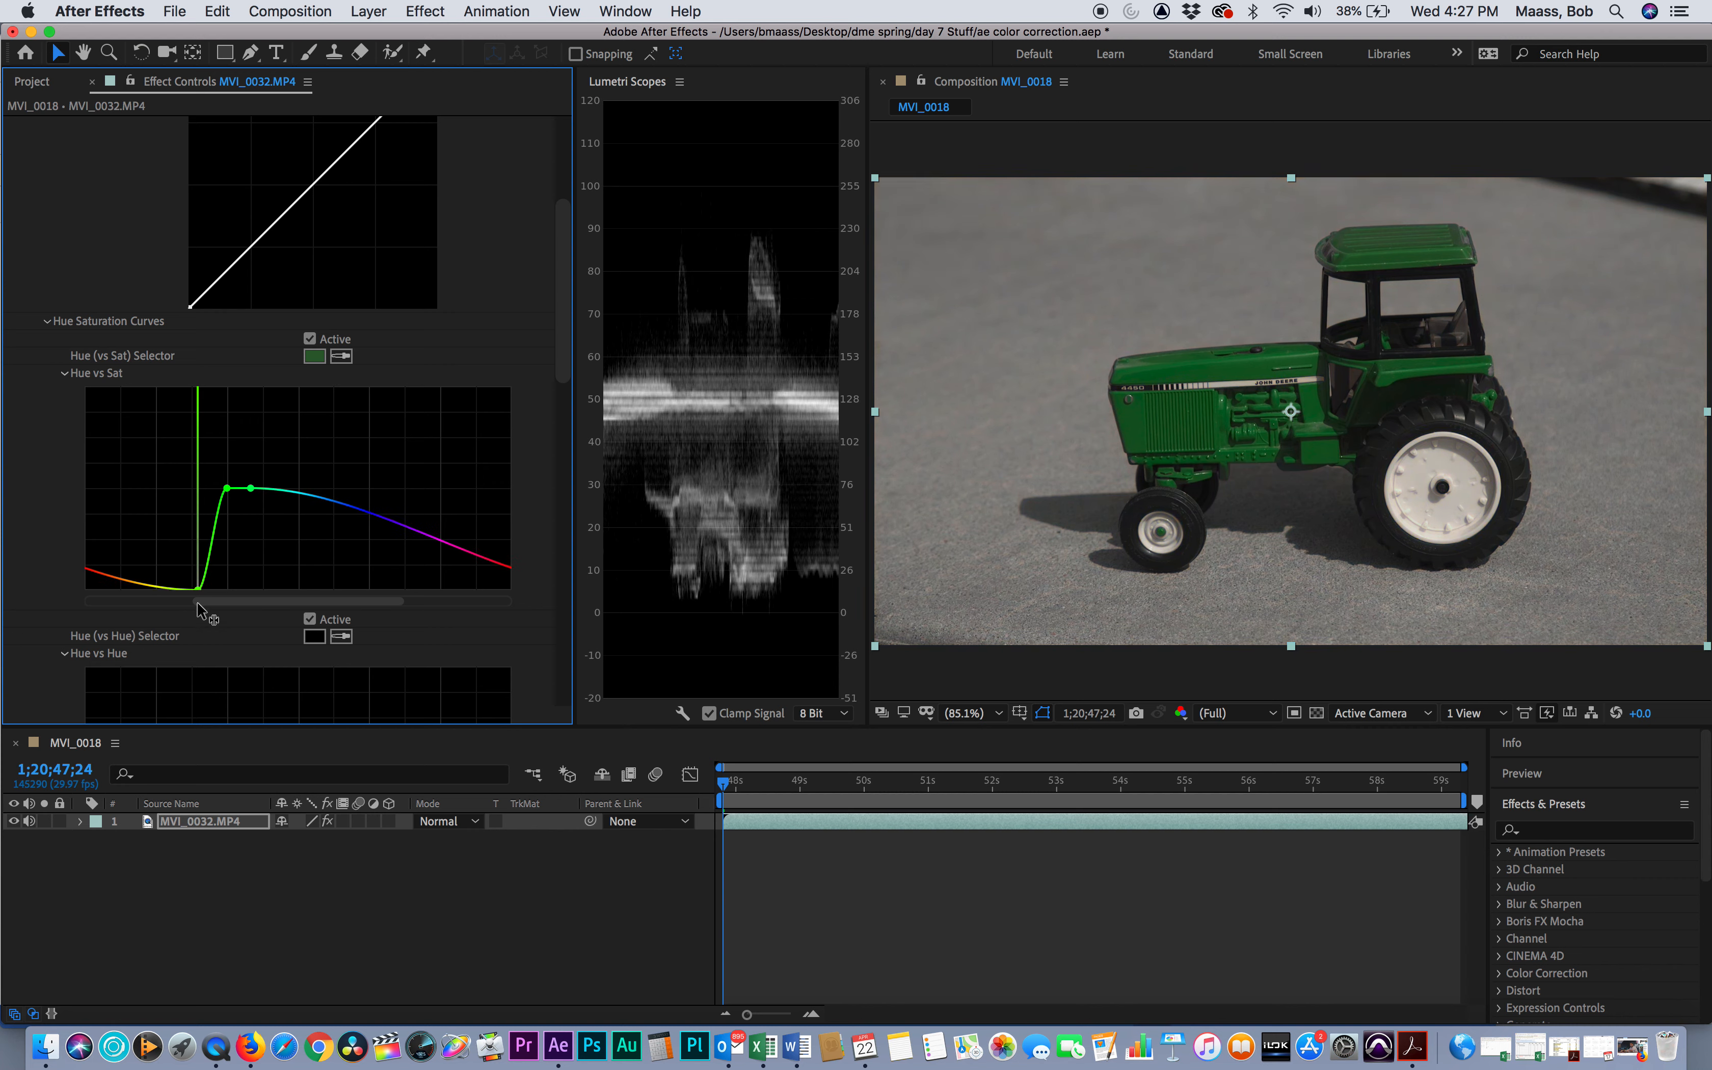
drag(251, 488, 247, 602)
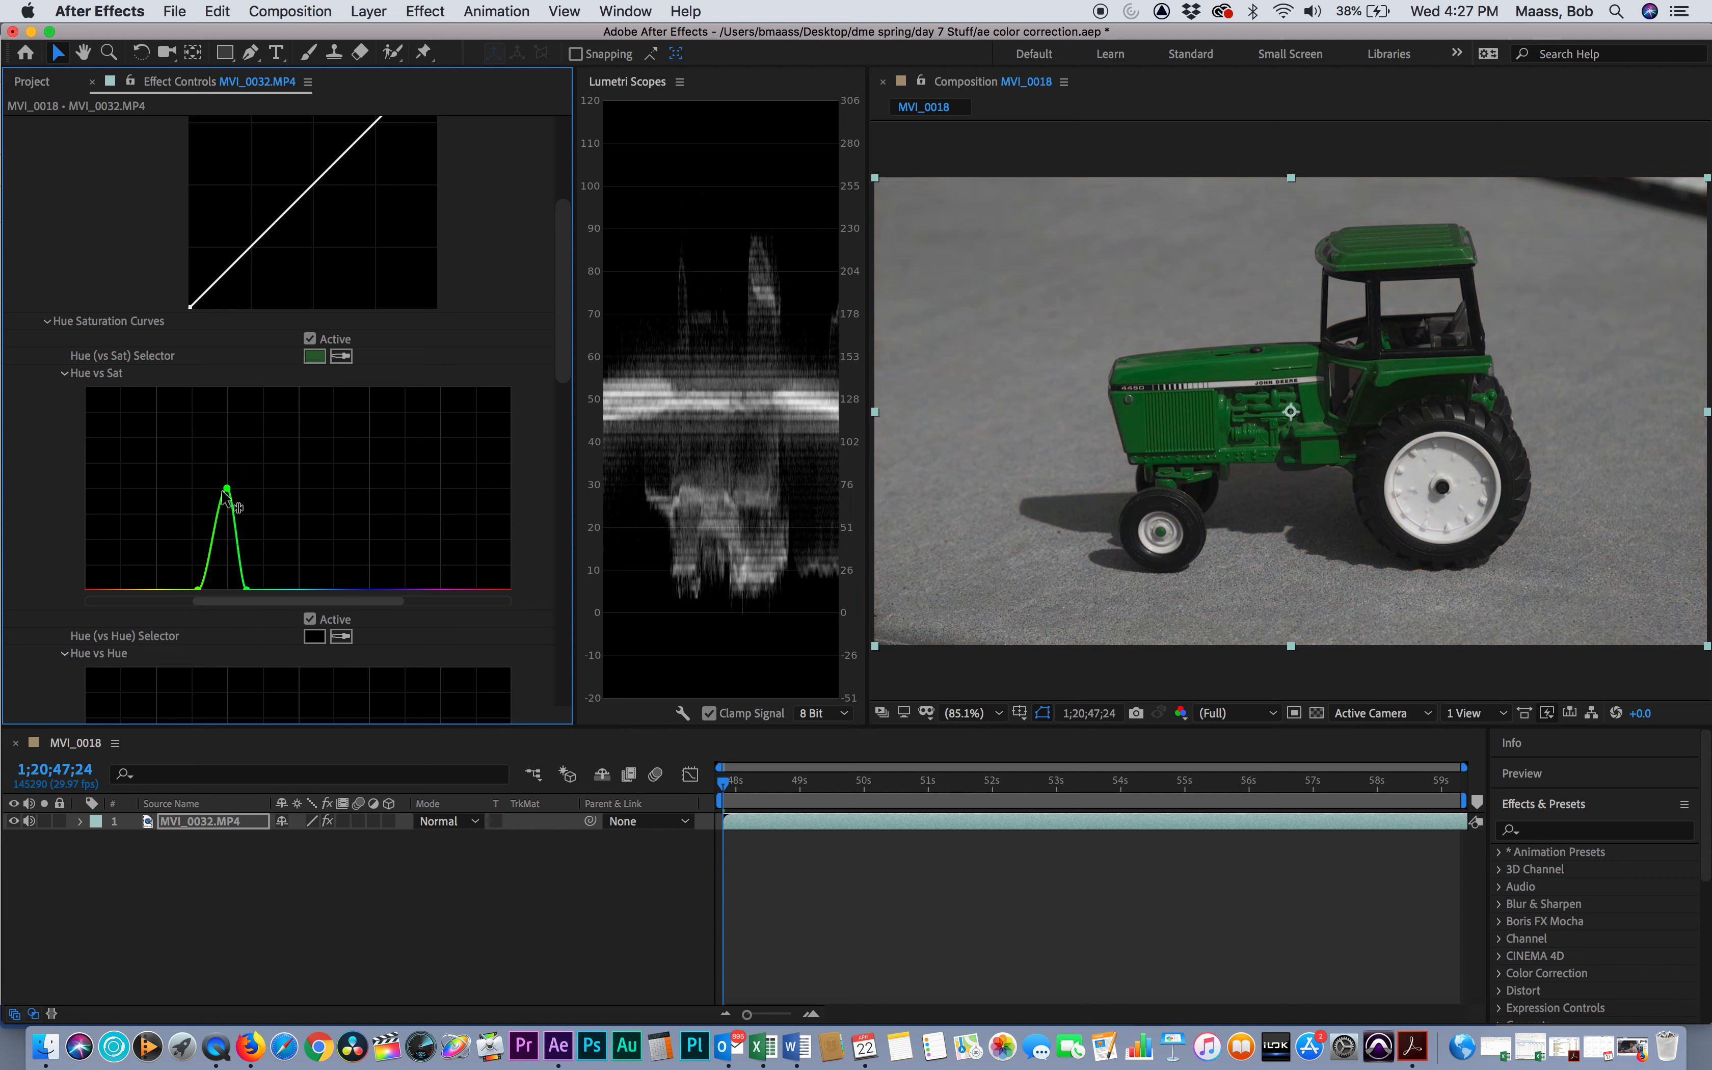
drag(227, 487, 223, 427)
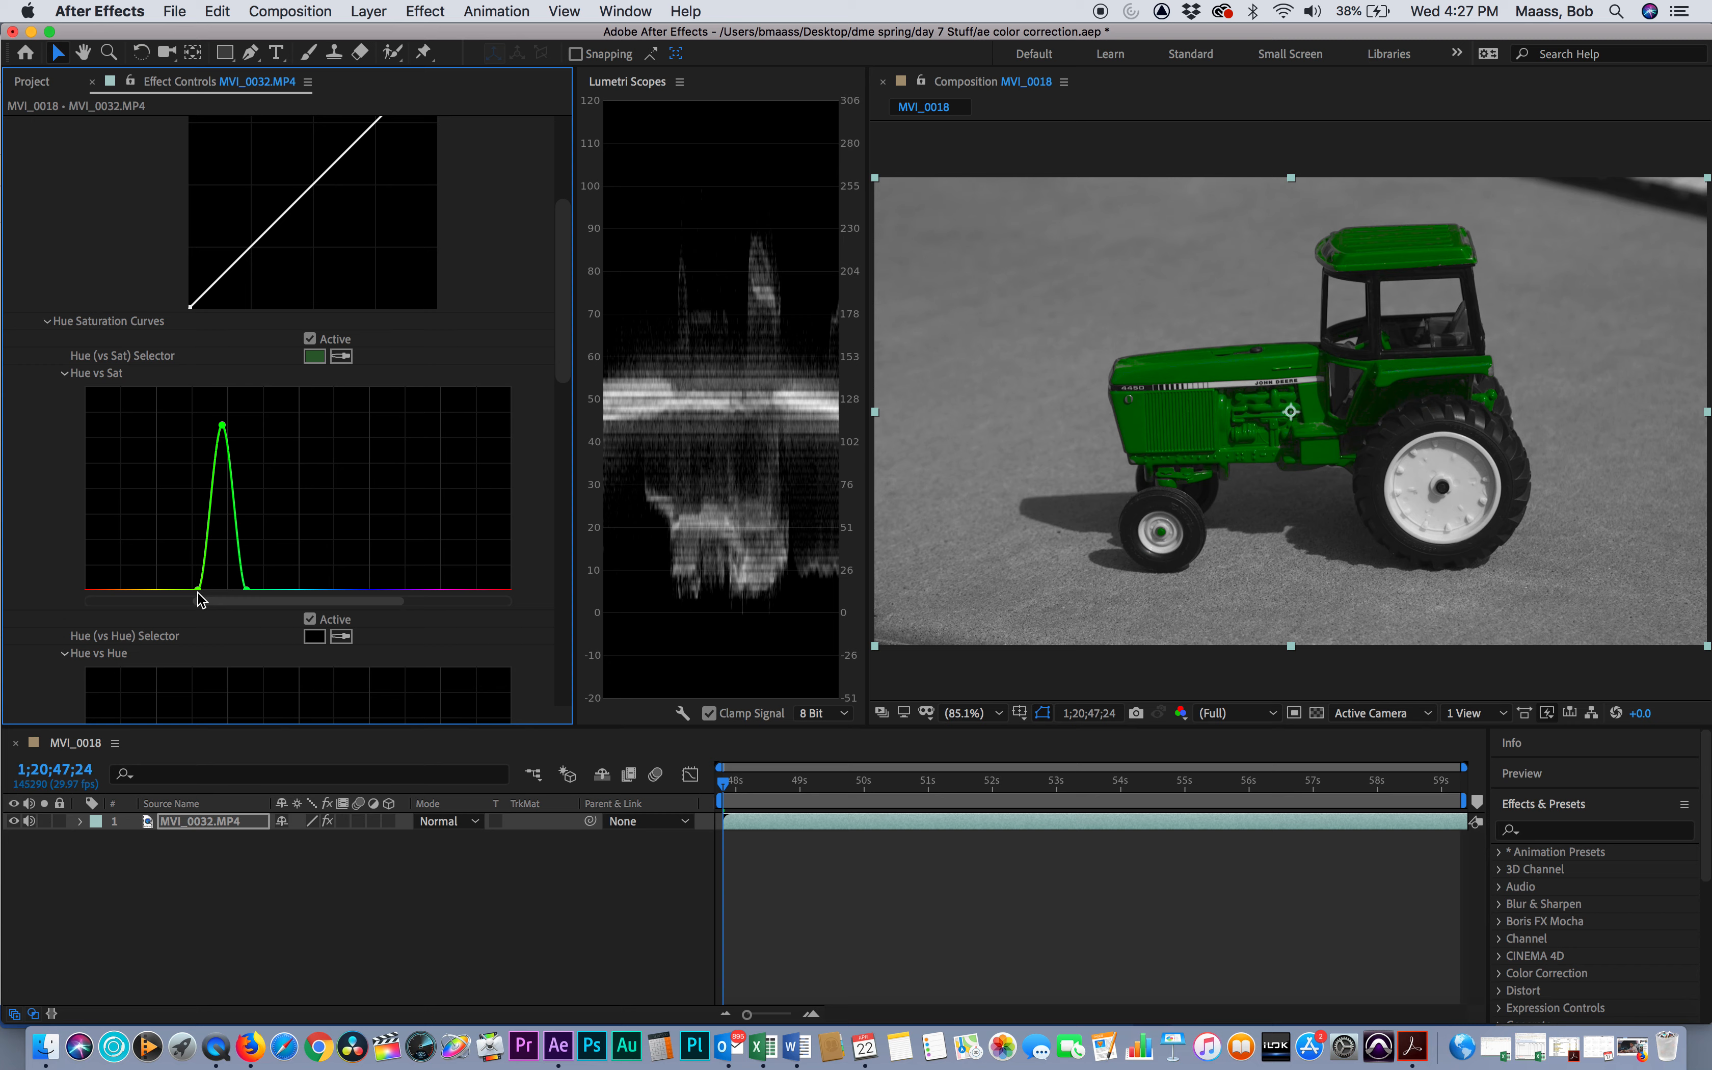
mouse_move(199, 592)
mouse_down()
mouse_move(121, 599)
mouse_move(162, 545)
mouse_move(153, 510)
mouse_move(181, 629)
mouse_up()
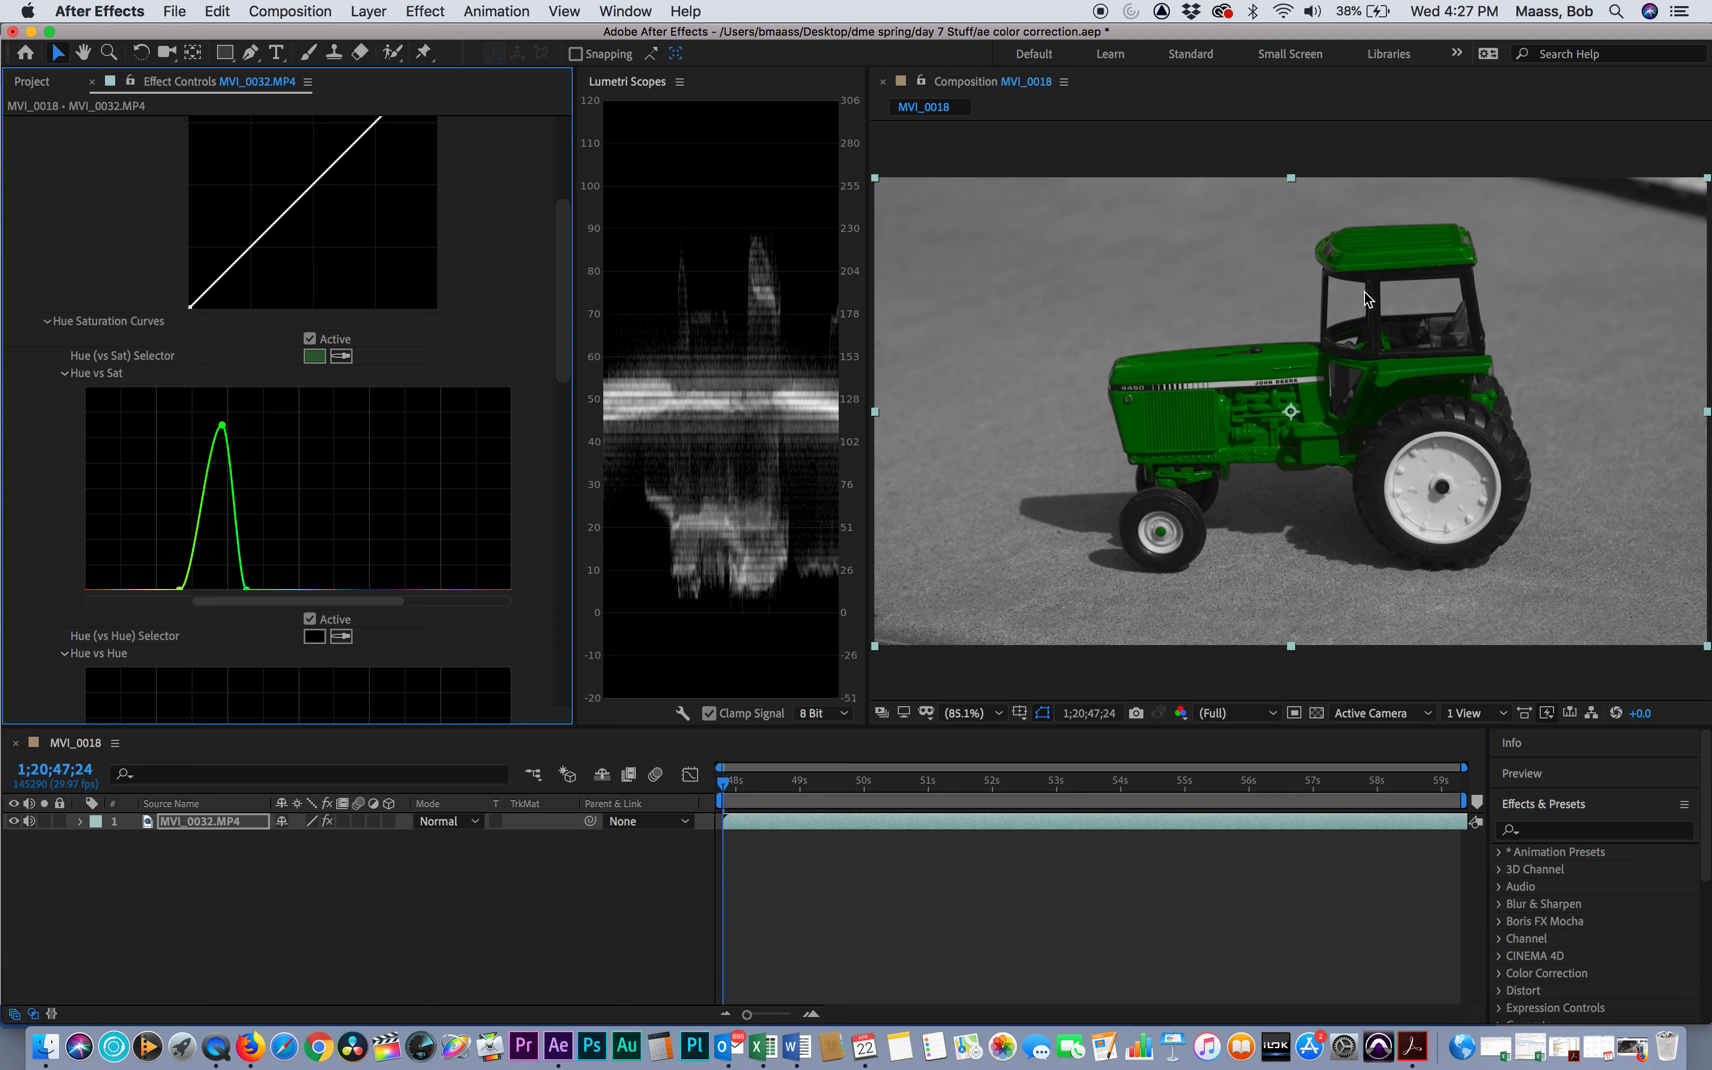
Step: Add a second MVI_0032.MP4 beneath the graded layer and shift the graded layer's start about five seconds into the composition
click(31, 81)
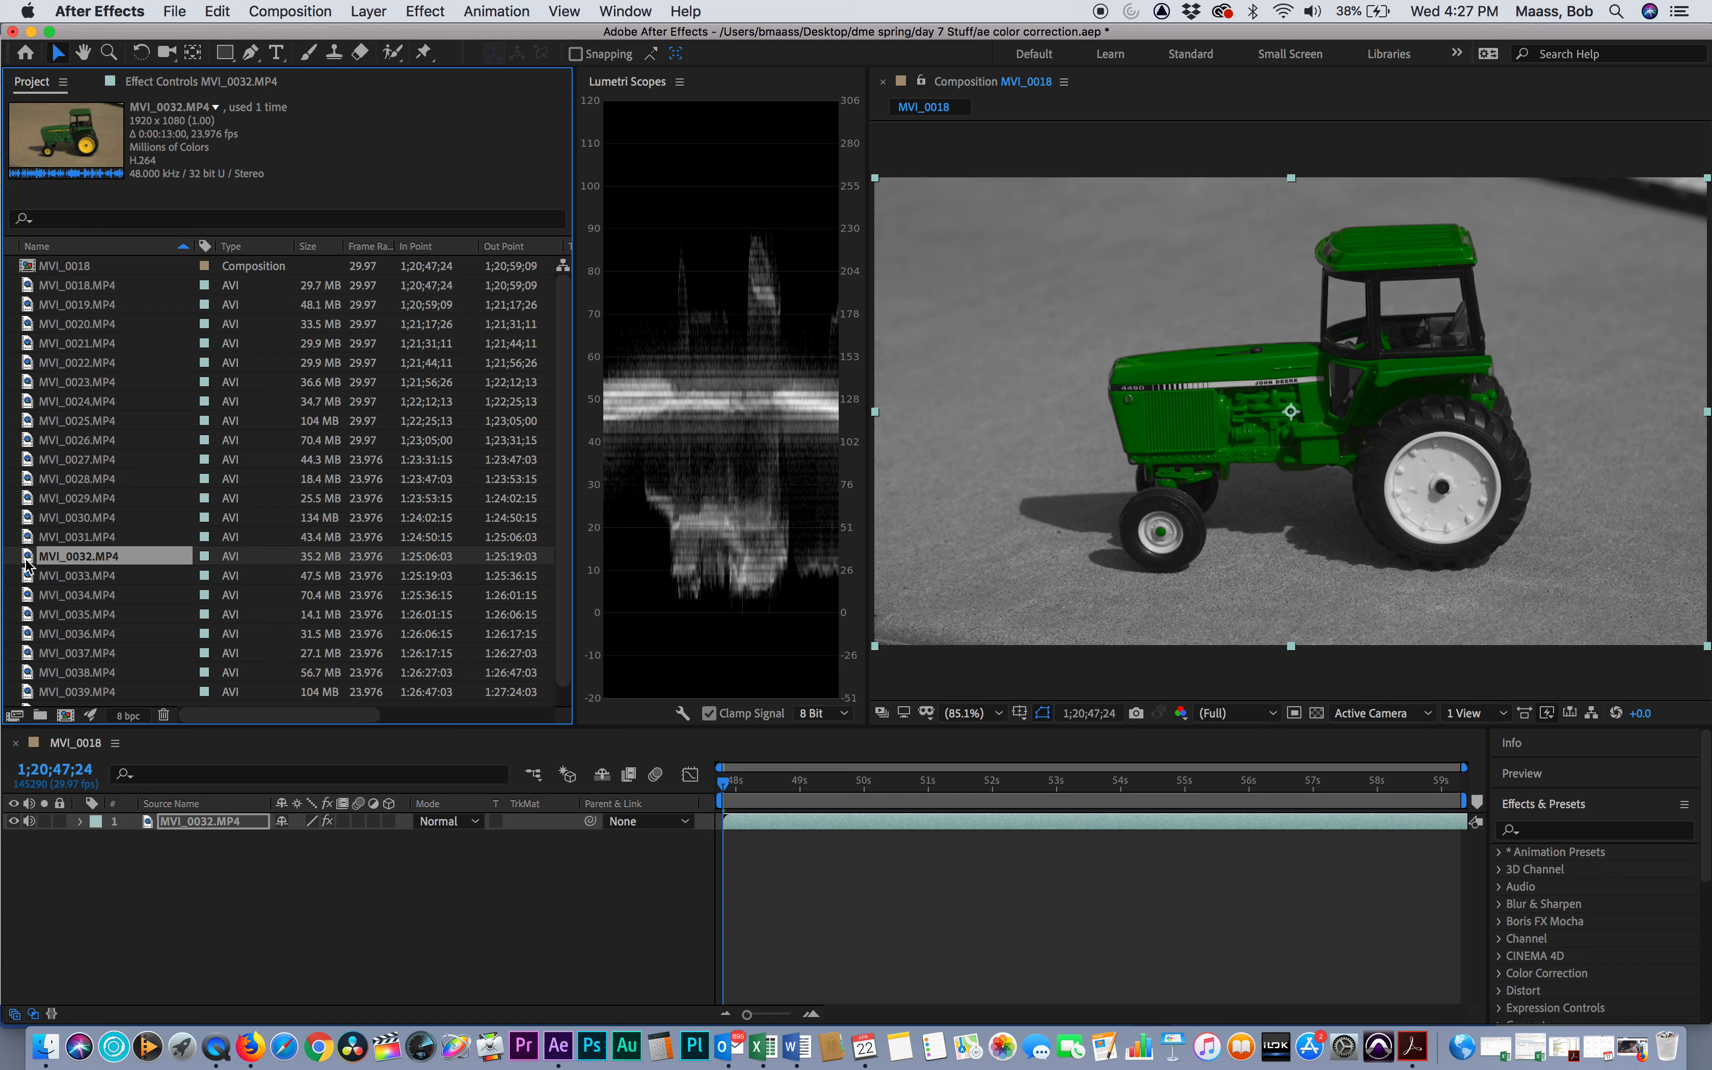
drag(27, 558, 539, 987)
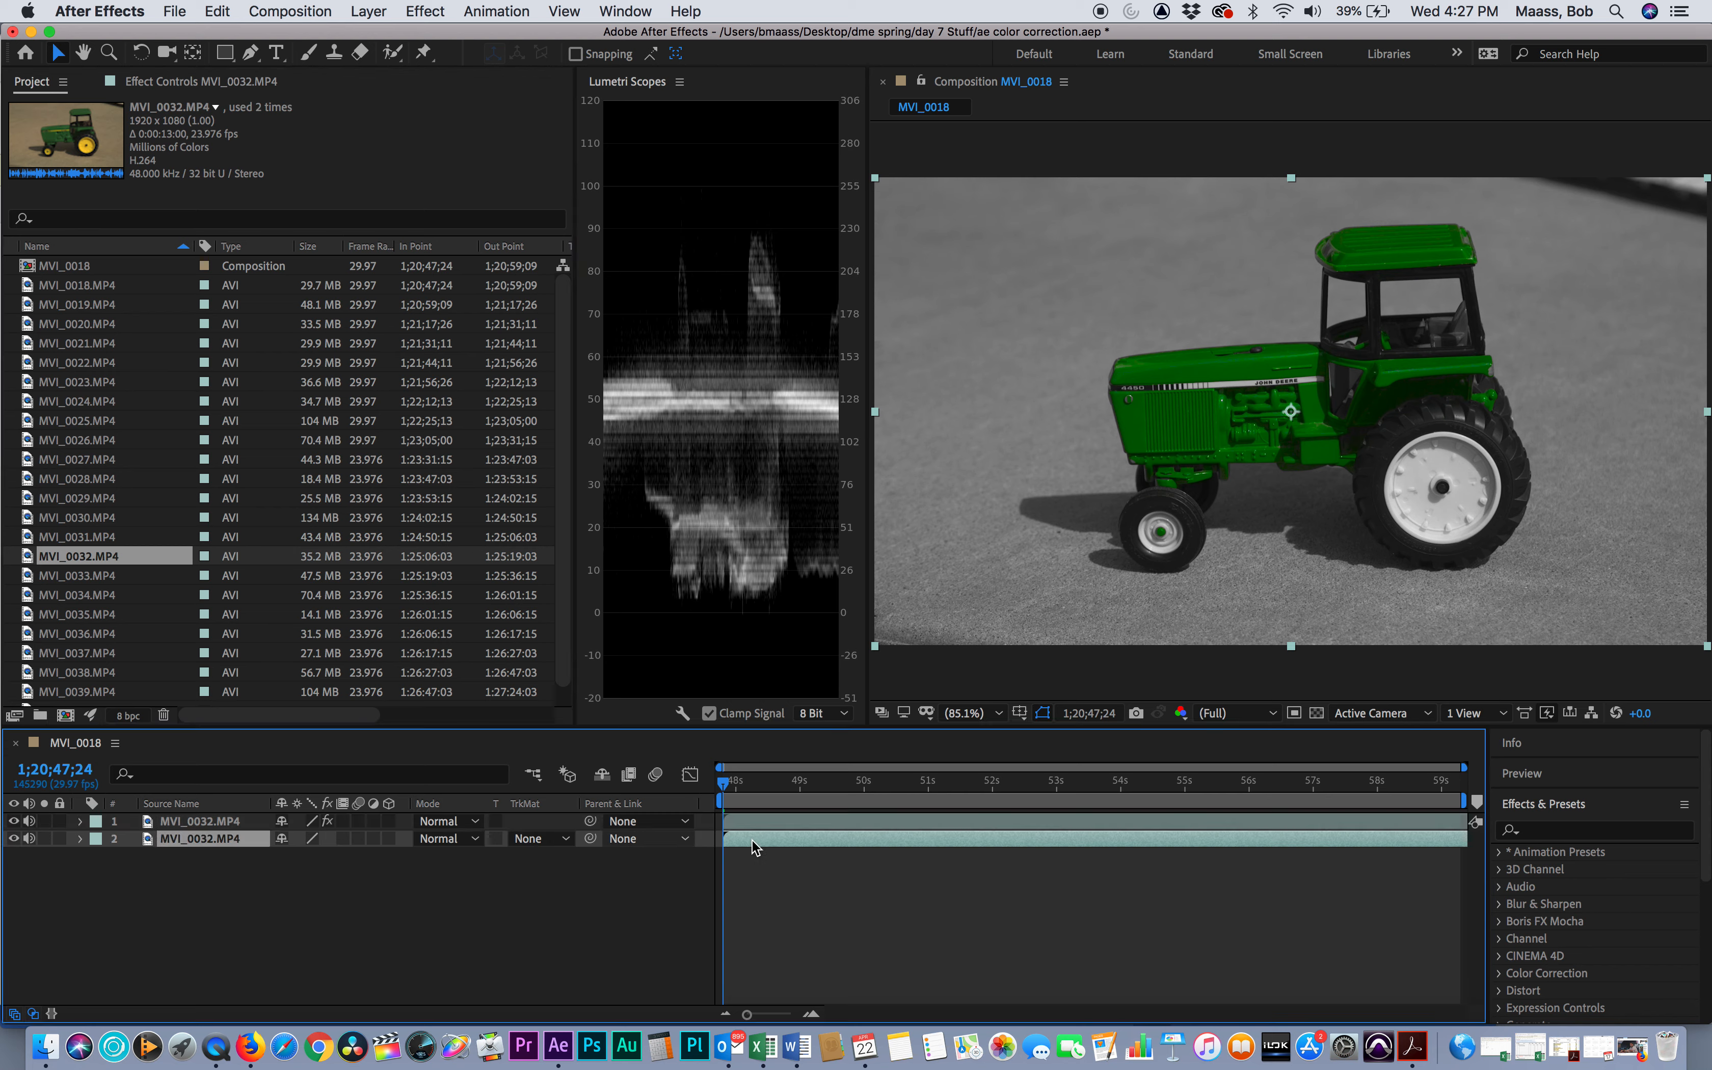
drag(727, 822, 1042, 830)
Step: Try the CC Line Sweep transition on the graded layer near its start and undo it
drag(723, 782, 1051, 784)
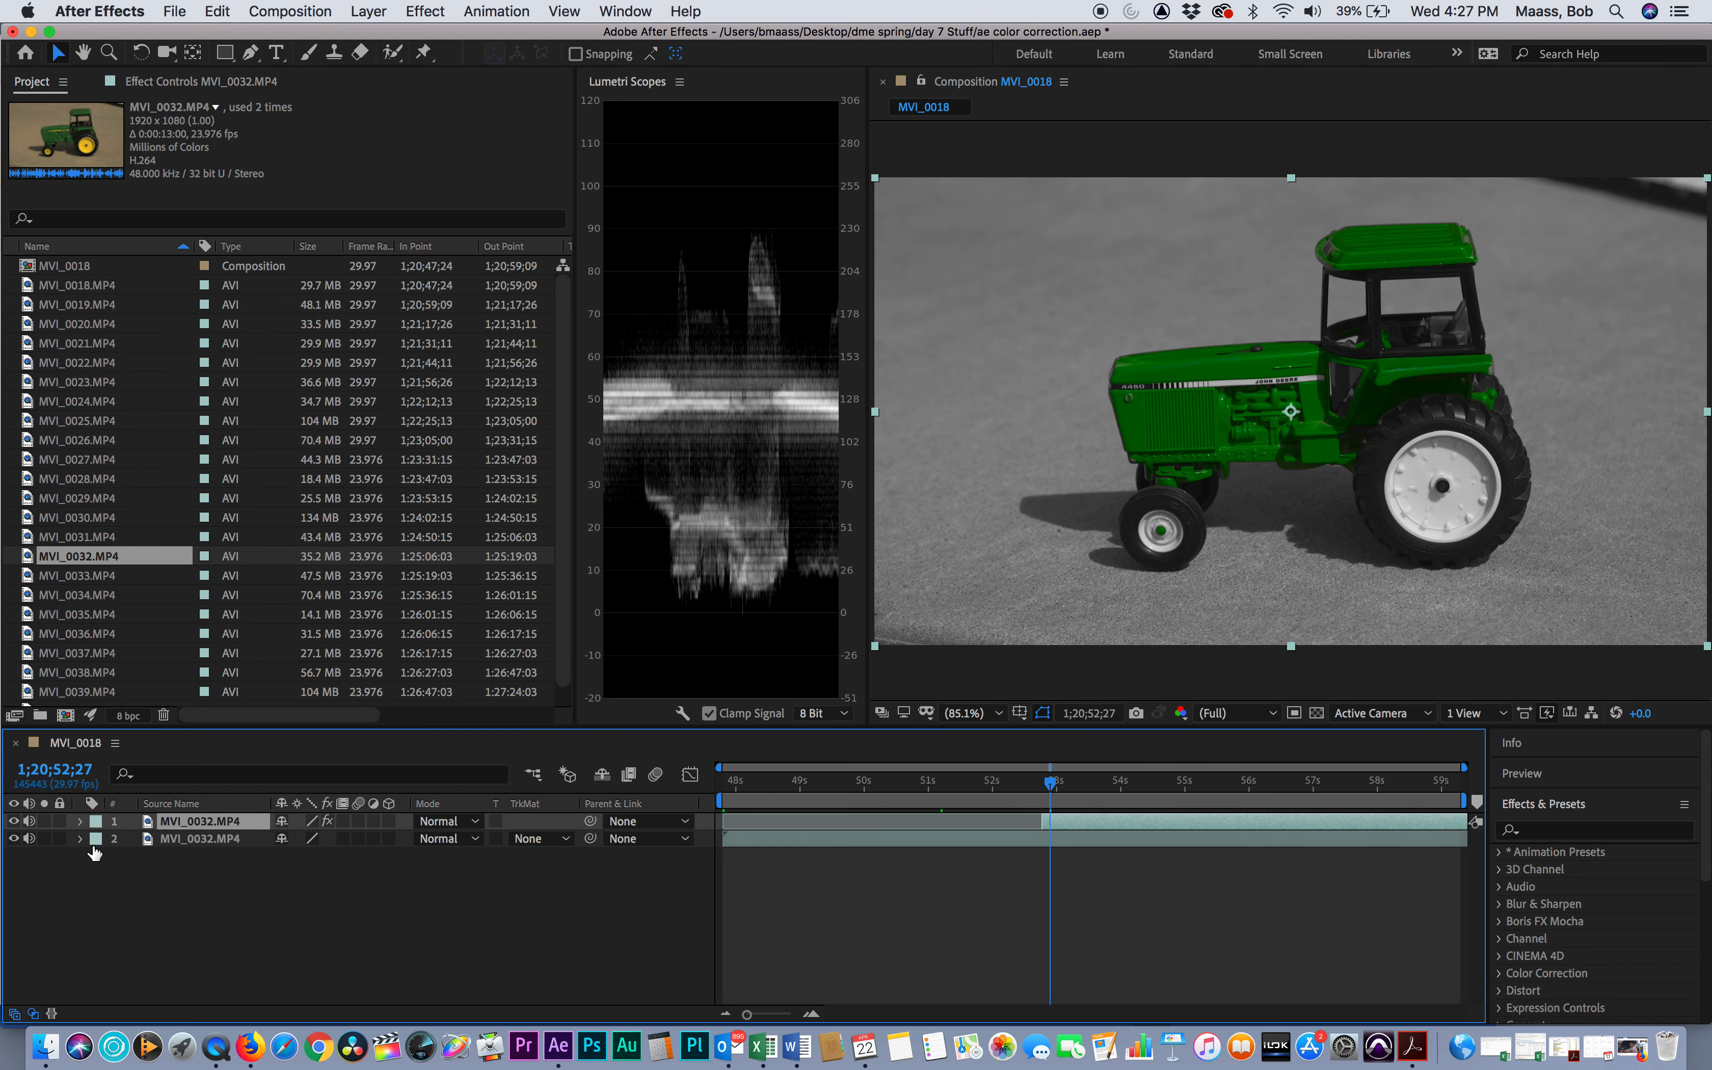
click(80, 822)
click(81, 823)
click(425, 11)
mouse_move(481, 494)
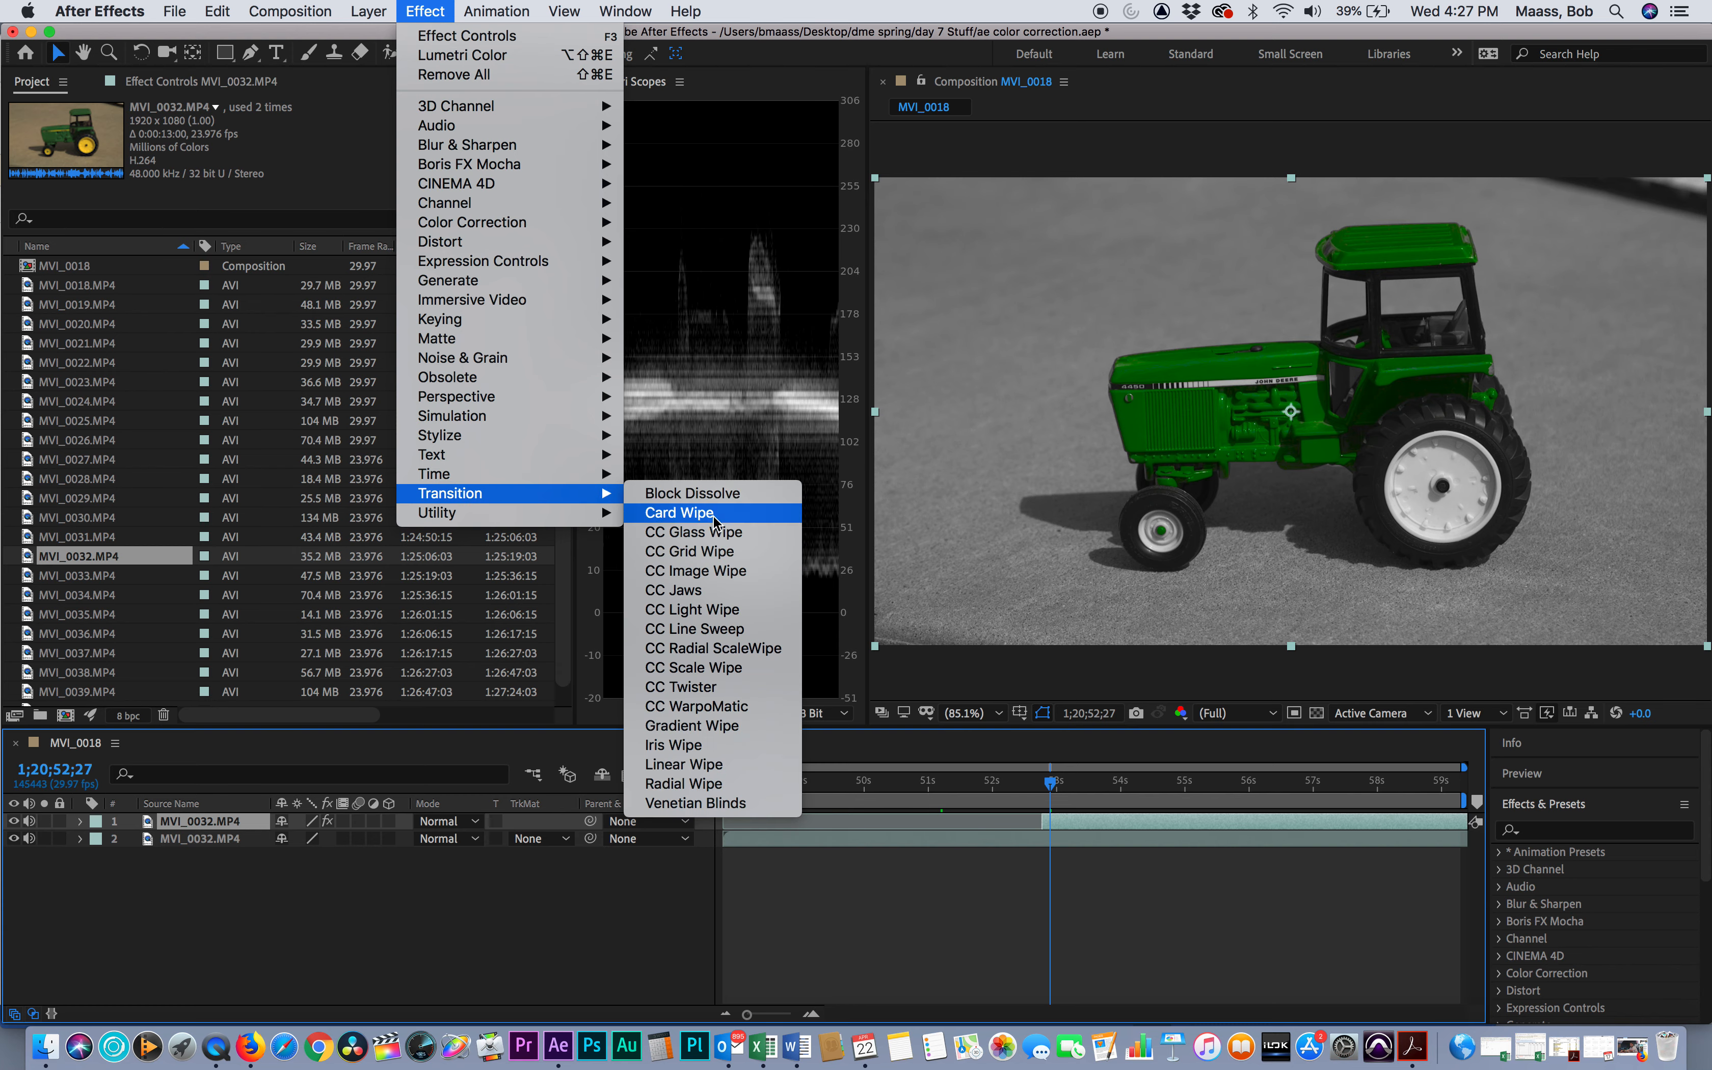
click(694, 629)
drag(1050, 781, 1149, 787)
key(cmd+z)
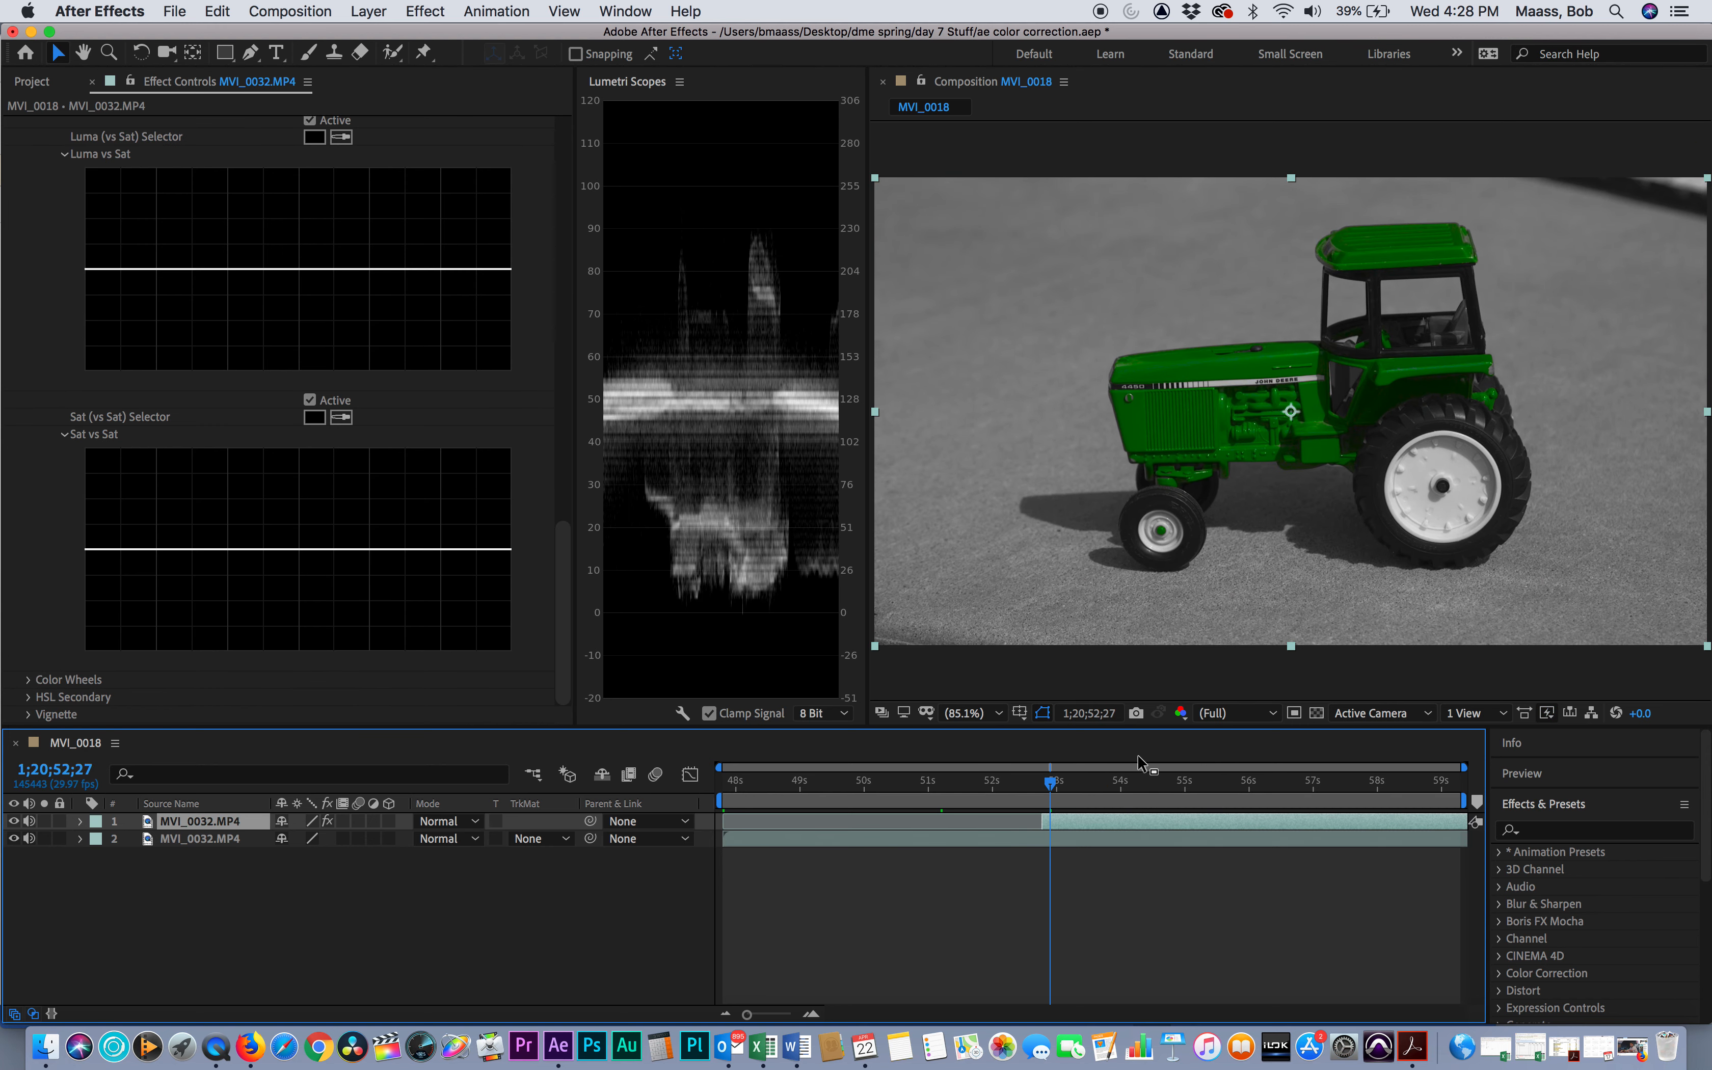
Step: Apply Linear Wipe to the graded layer and, at the layer's start, set Transition Completion to 100% and Wipe Angle to 70°
click(1061, 783)
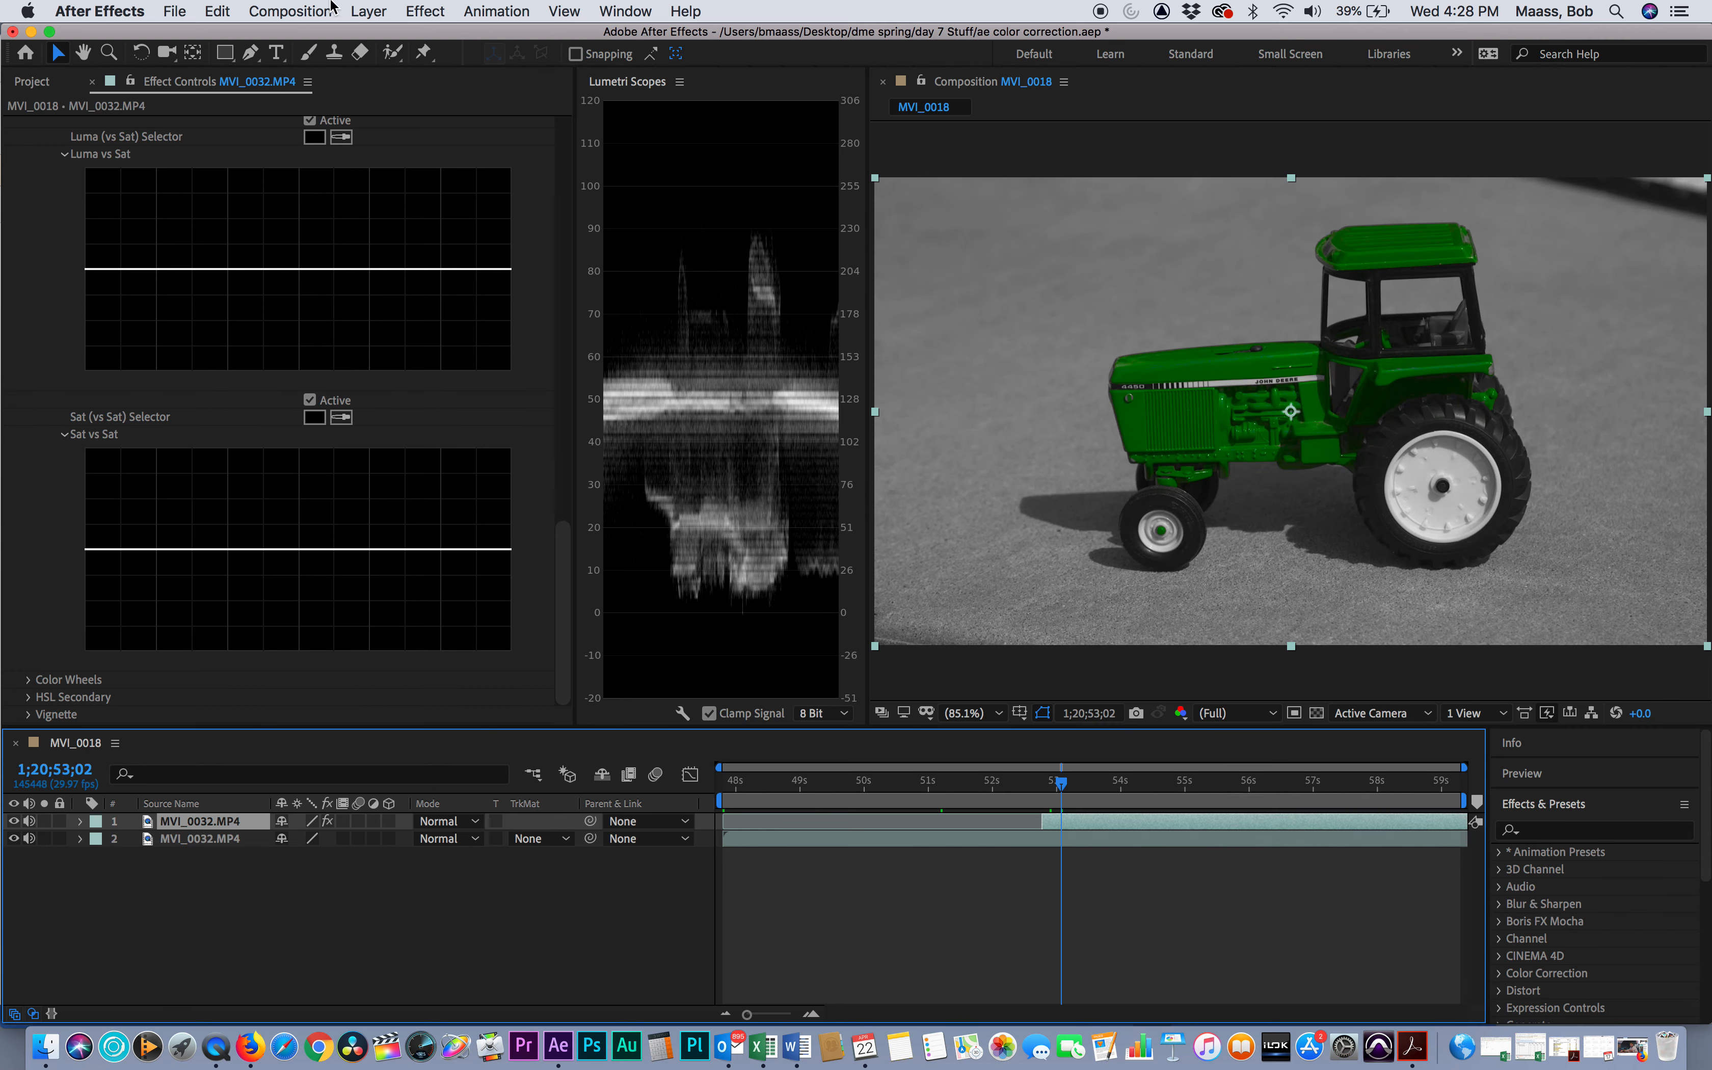
click(425, 11)
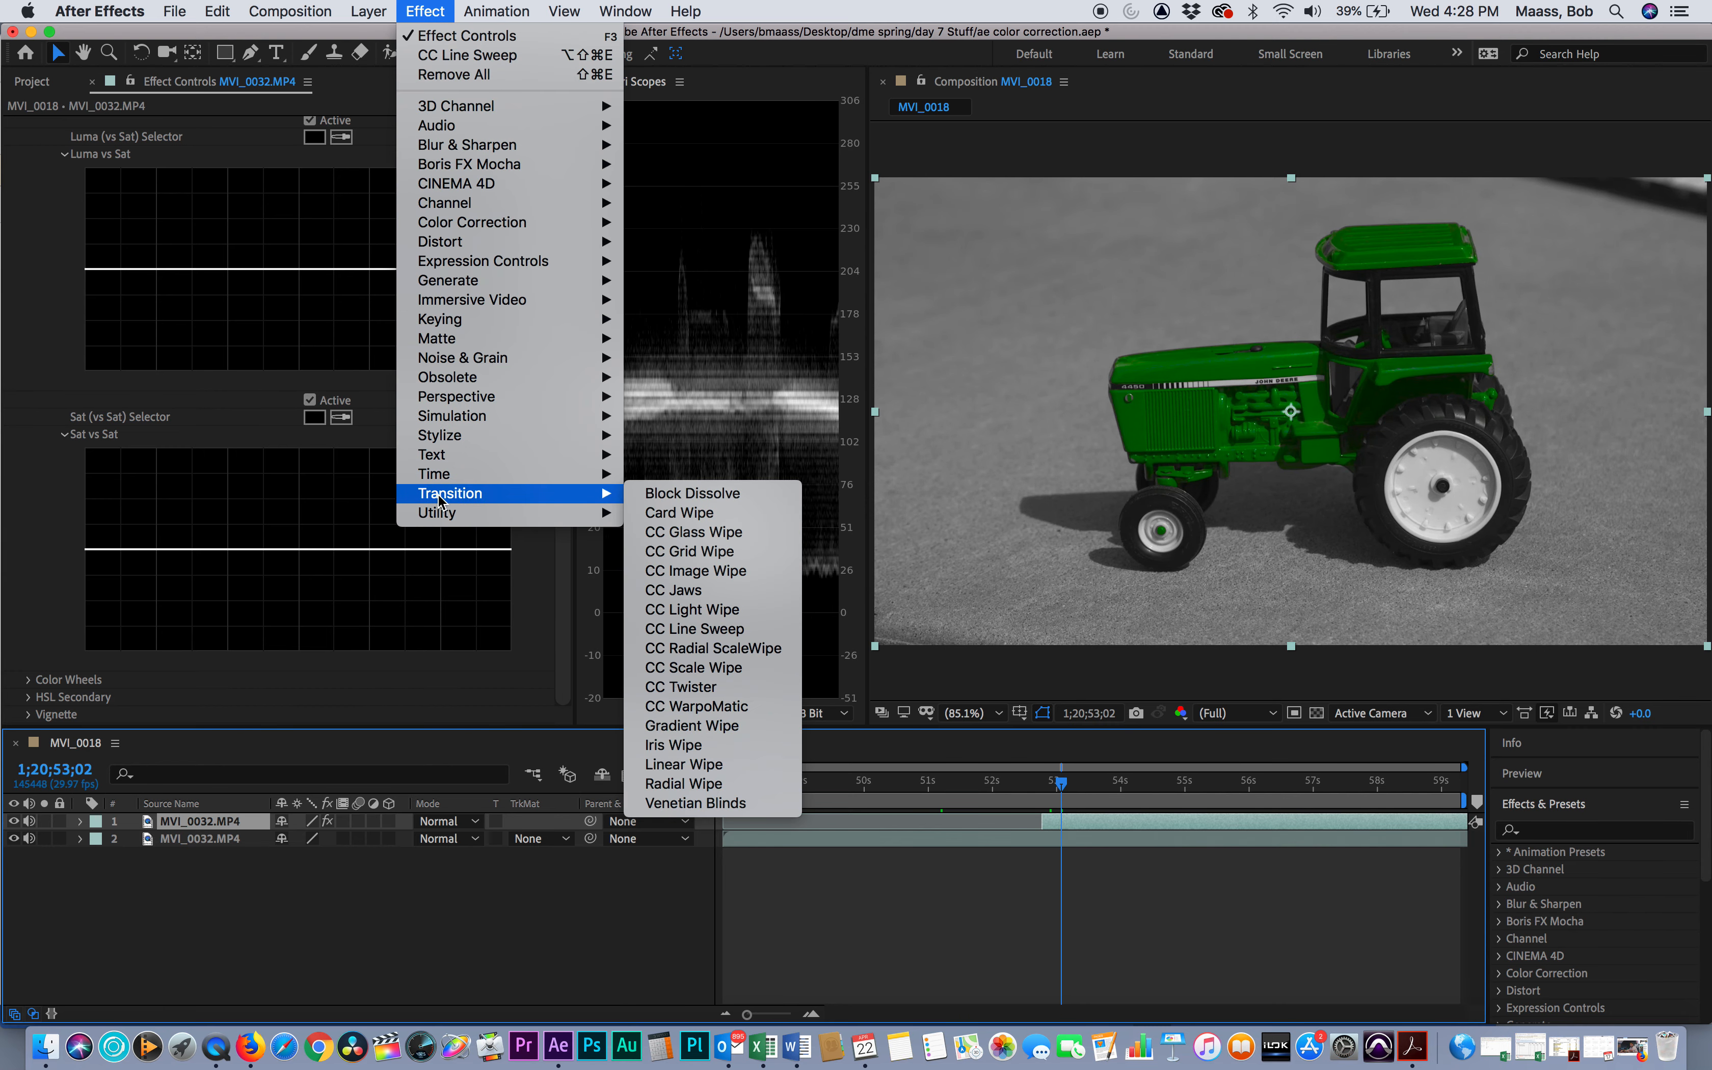
mouse_move(459, 495)
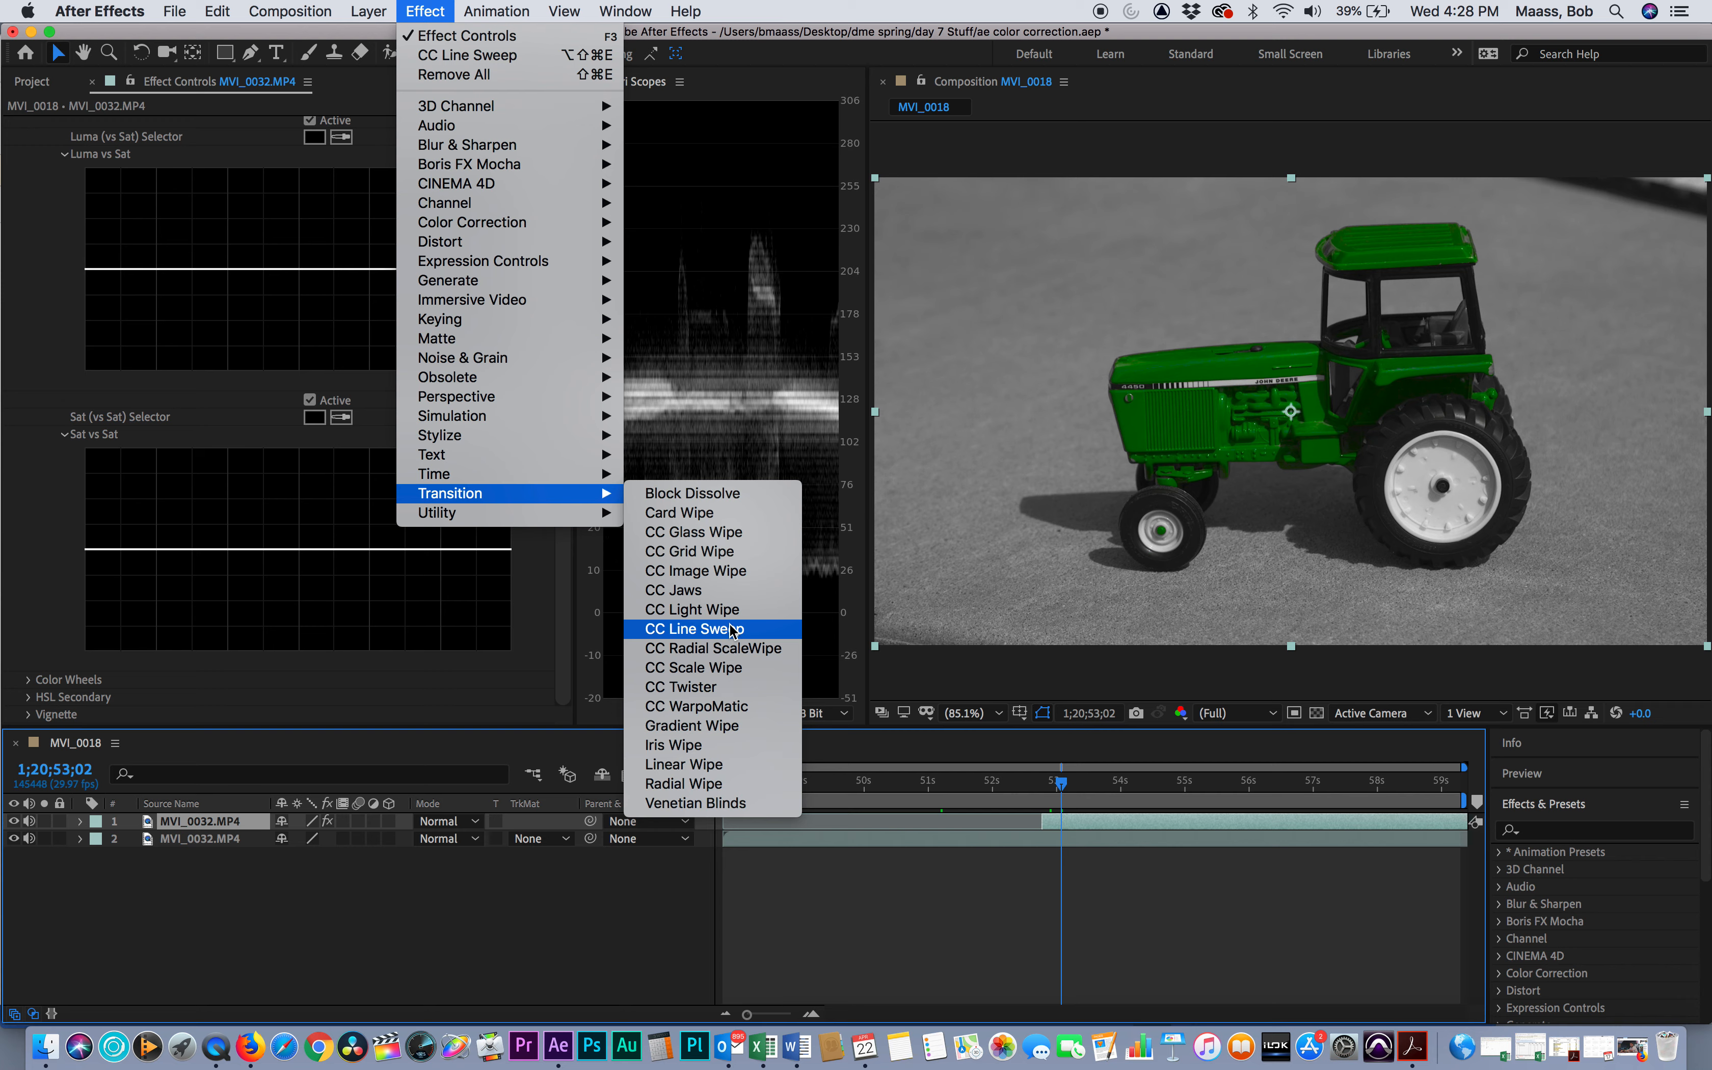
click(722, 765)
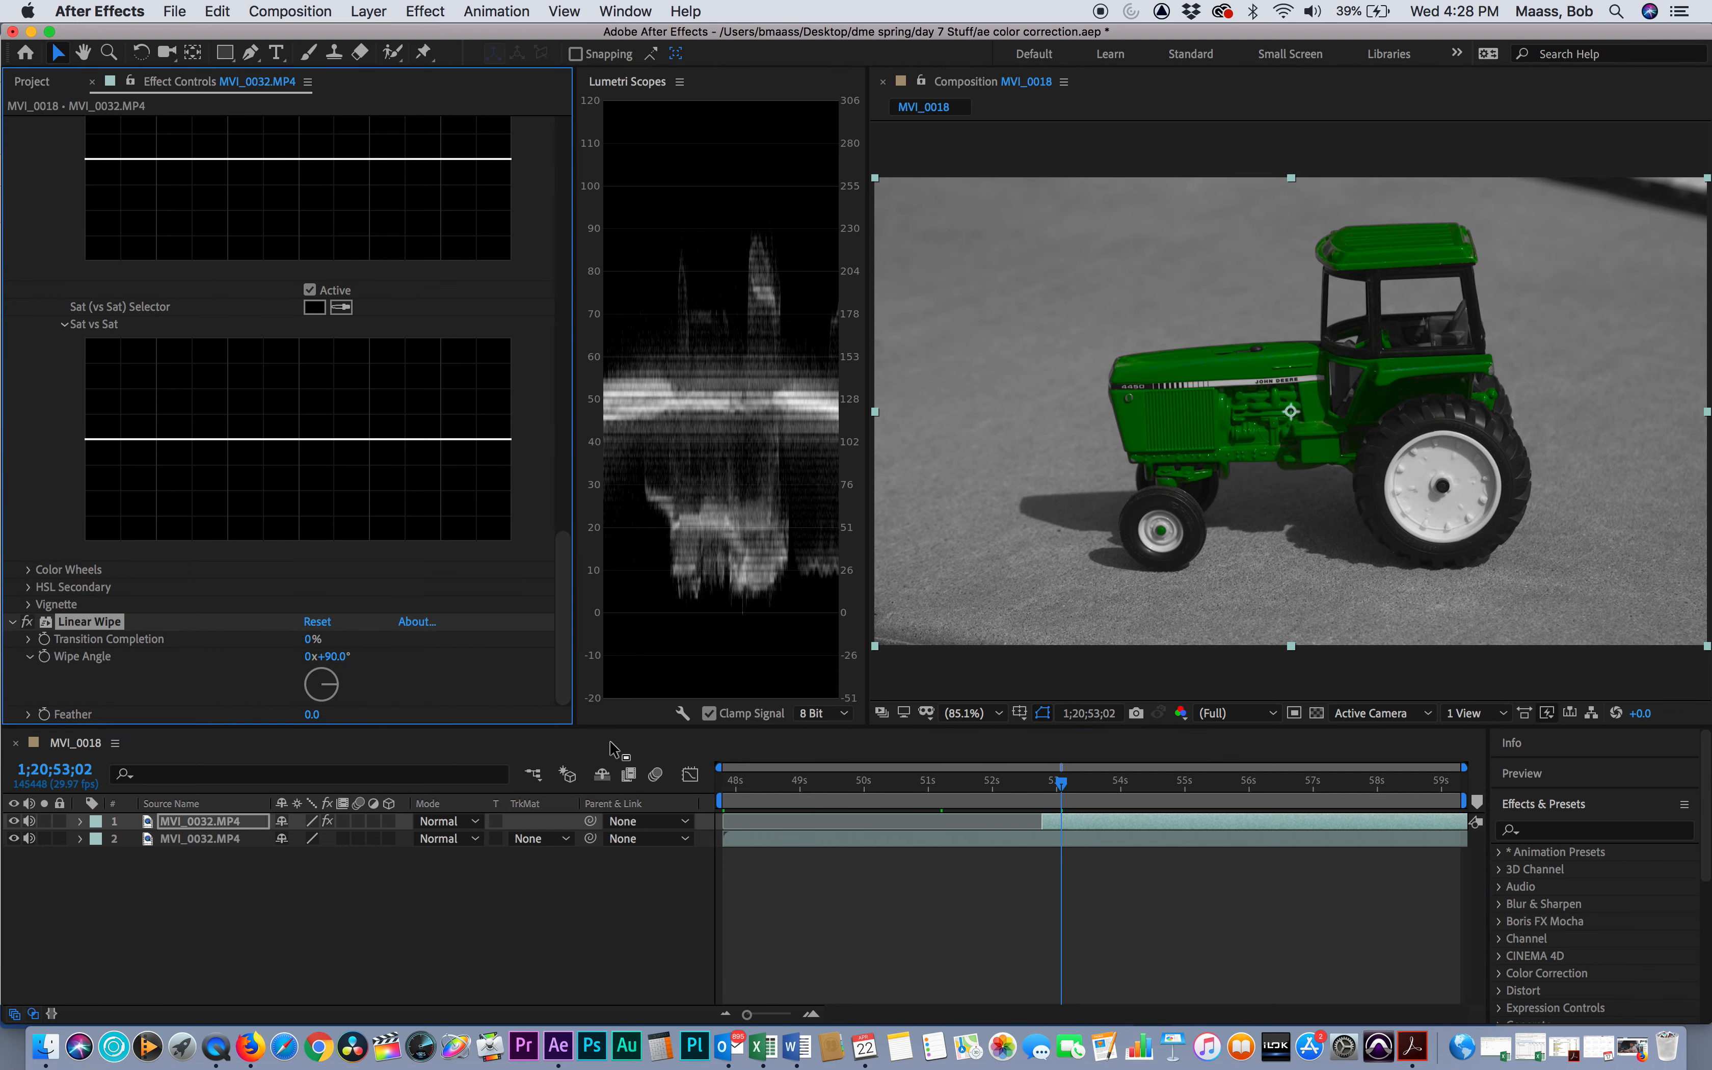
drag(1062, 783, 1043, 790)
drag(333, 657, 544, 582)
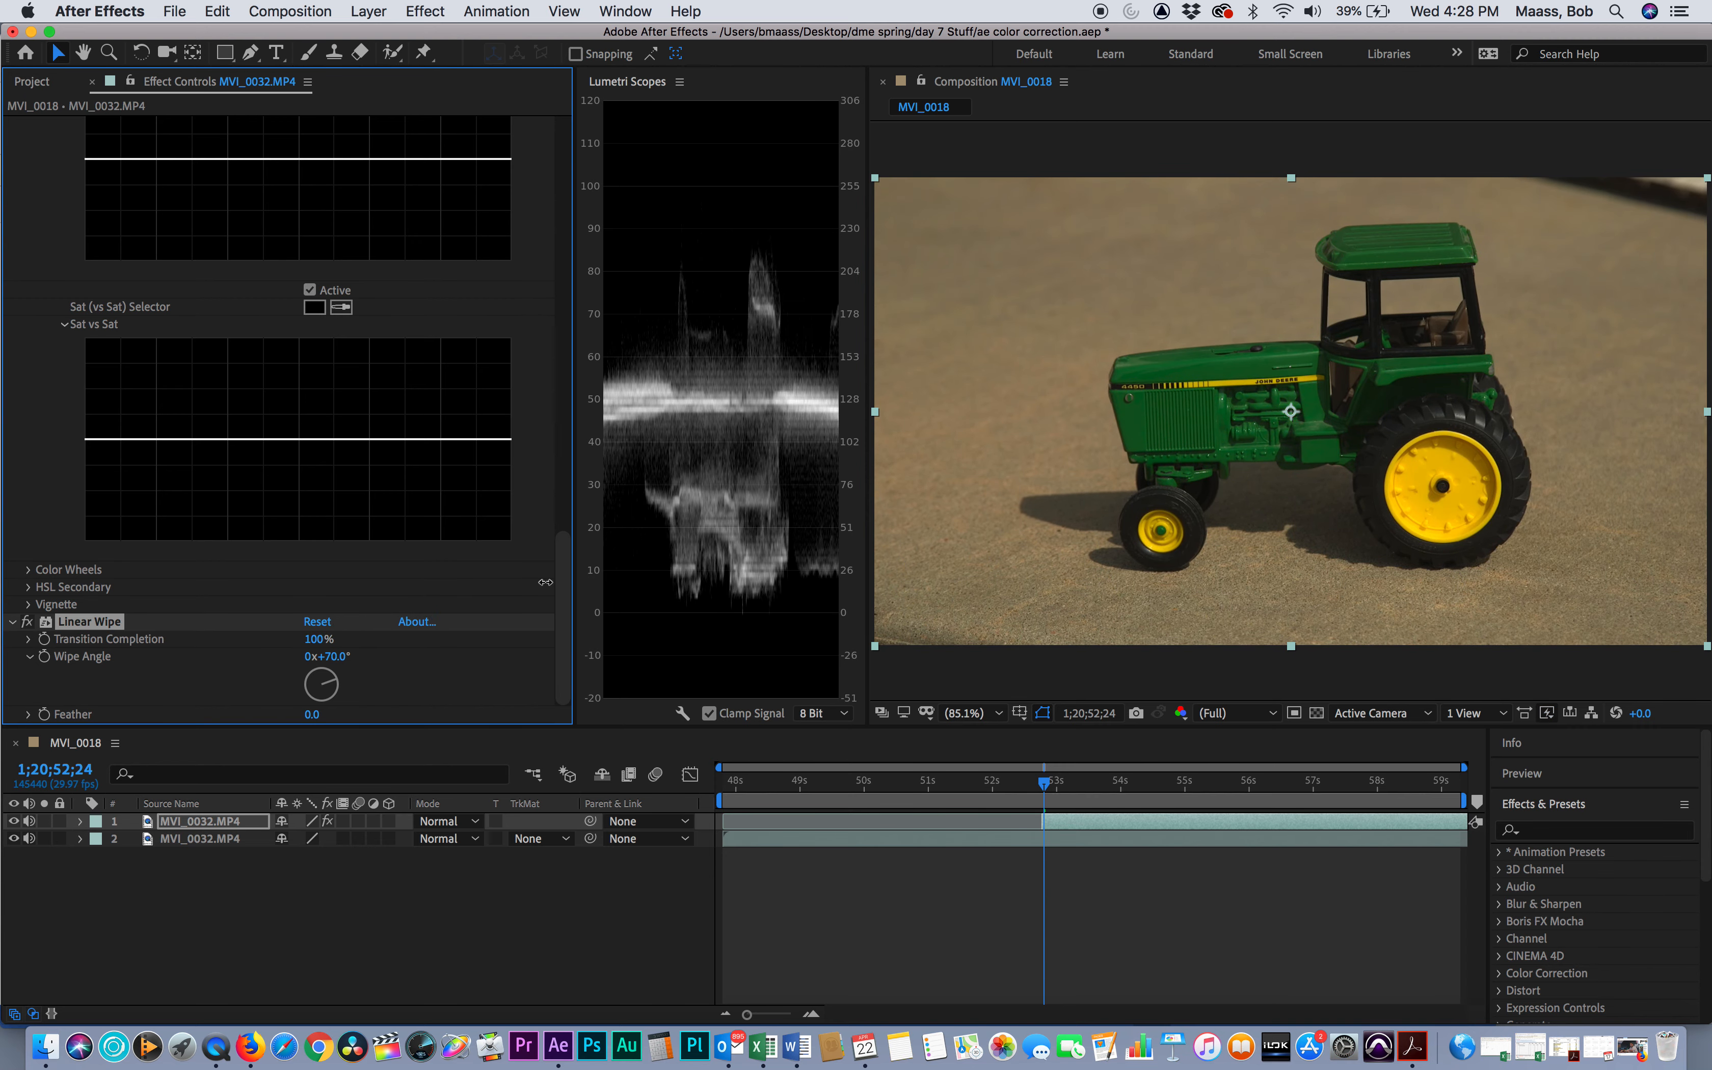